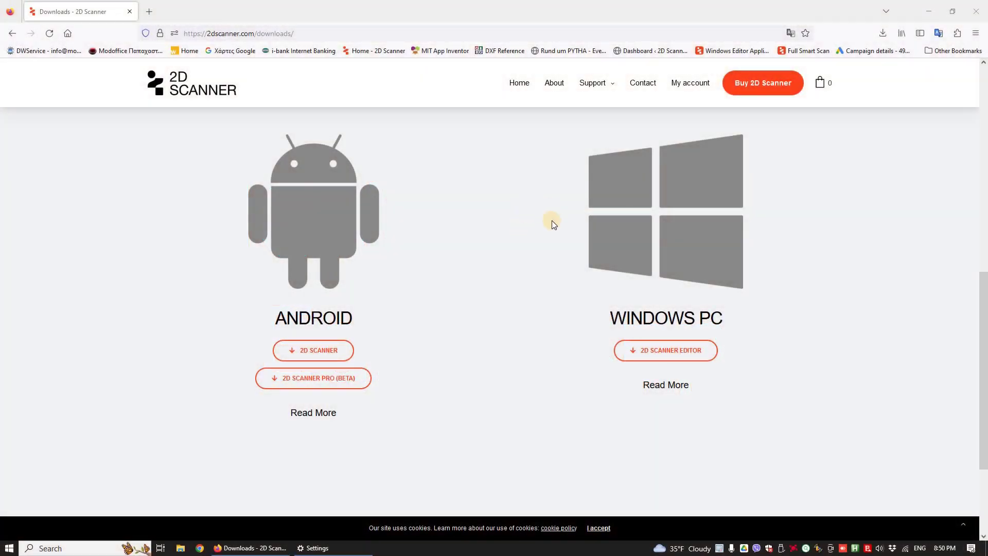
# - Download the Windows 2D Scanner Editor (2dScannerEditor-2.zip) from the 2D Scanner Support > Downloads page
pyautogui.scroll(10, 552, 220)
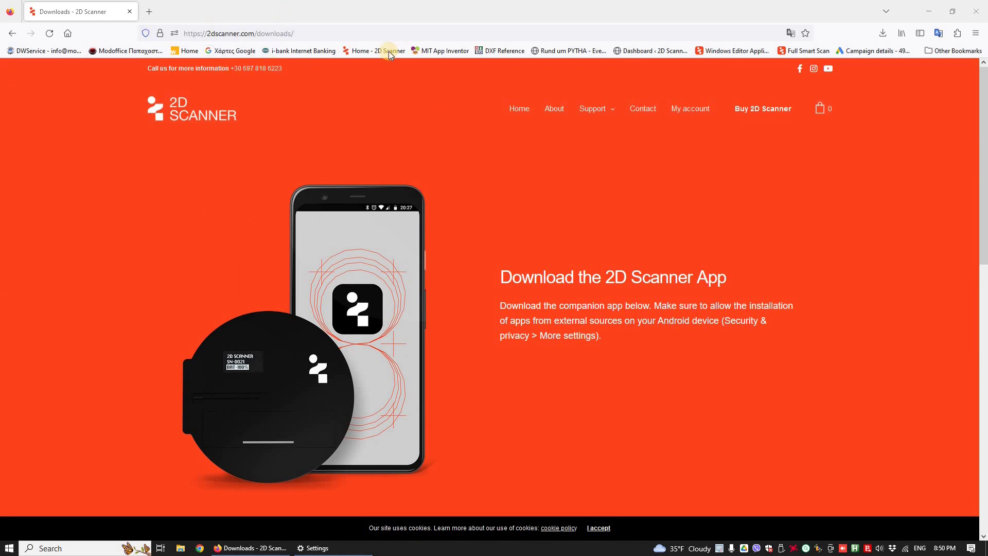
pyautogui.click(382, 50)
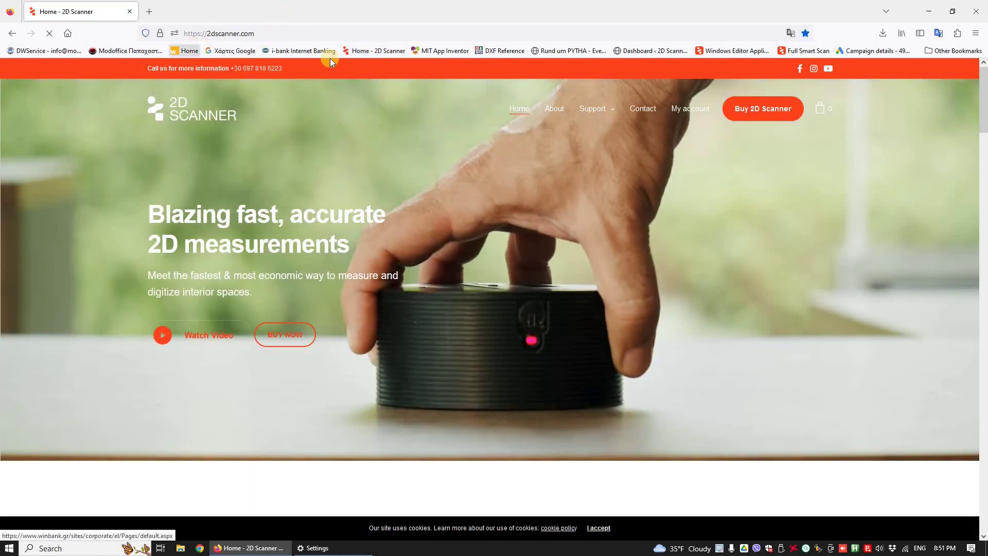
pyautogui.moveTo(607, 110)
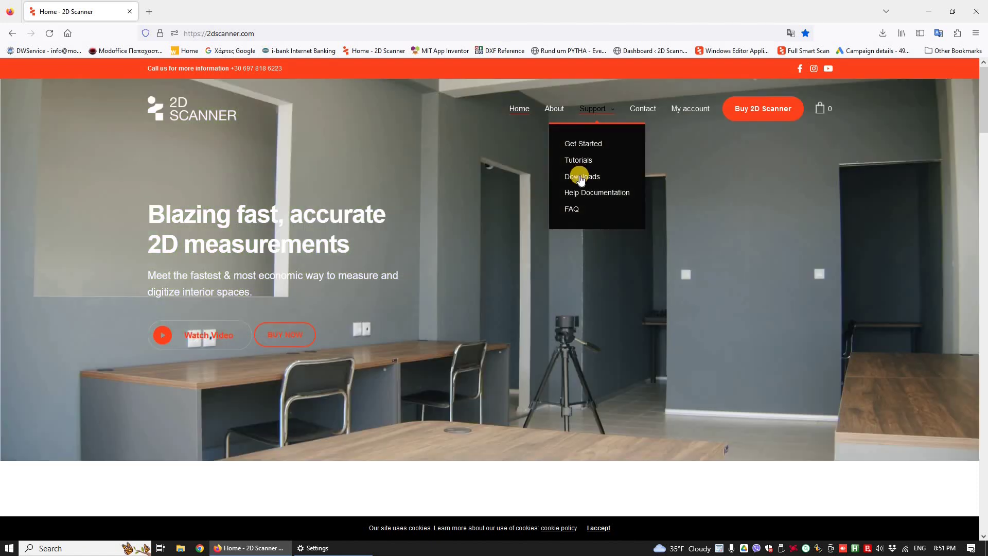
pyautogui.click(581, 177)
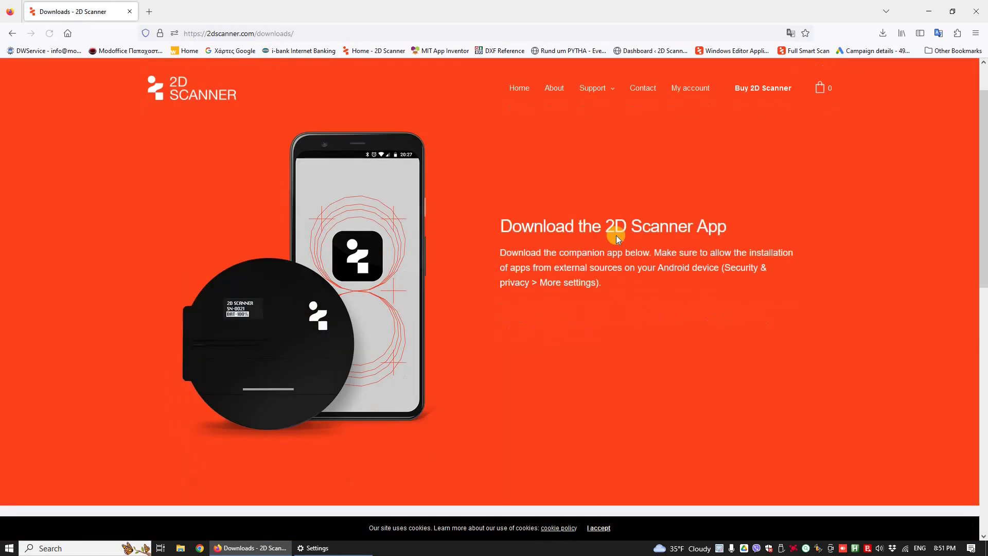
pyautogui.scroll(-10, 703, 173)
pyautogui.scroll(-1, 684, 226)
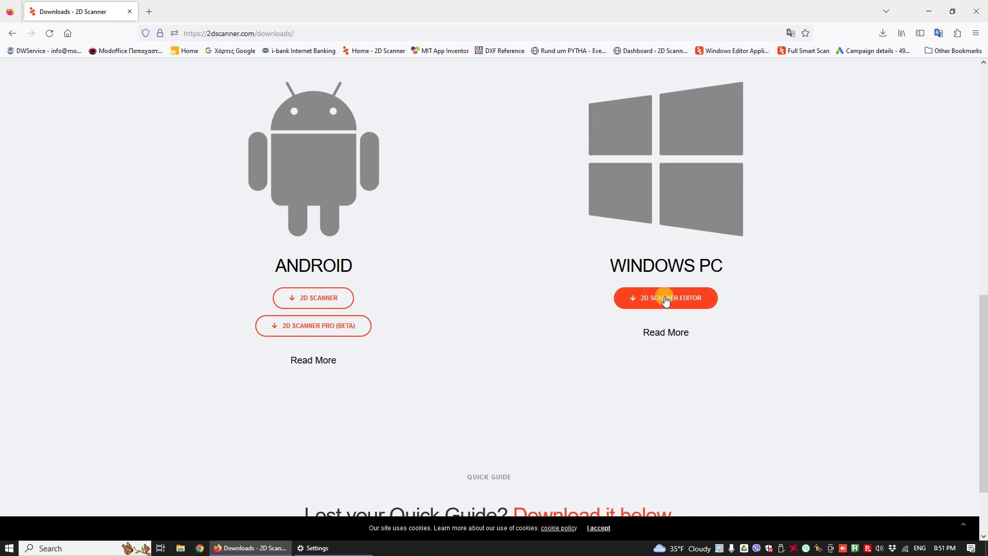
pyautogui.click(666, 300)
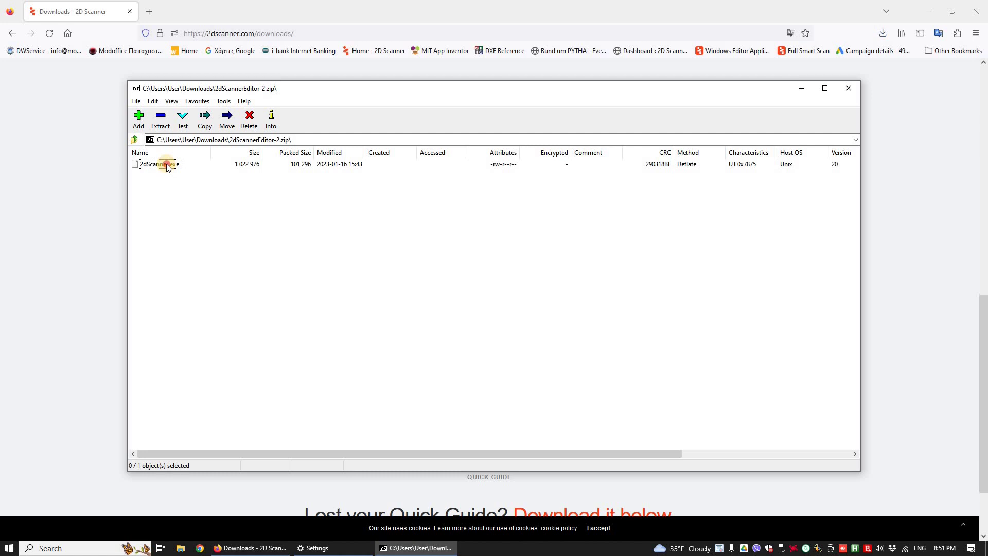
# - Run 2dScanner.exe from the 7-Zip archive, allowing it past the SmartScreen warning with Run anyway
pyautogui.doubleClick(165, 164)
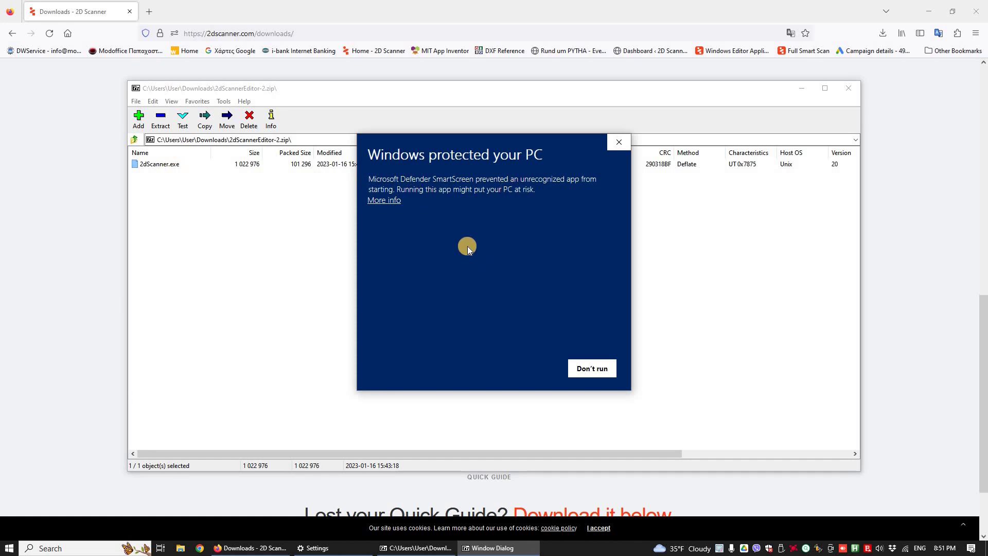
pyautogui.click(390, 202)
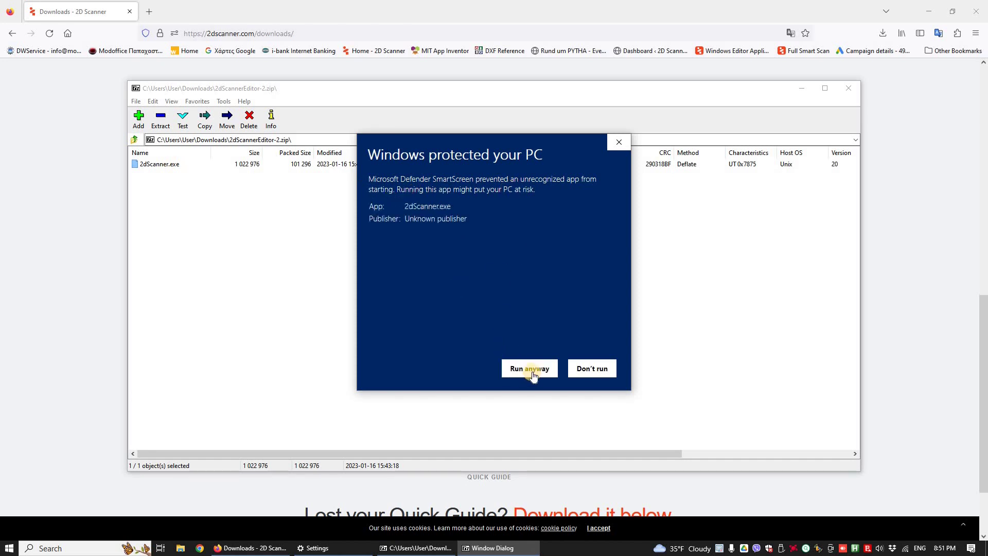
pyautogui.click(532, 372)
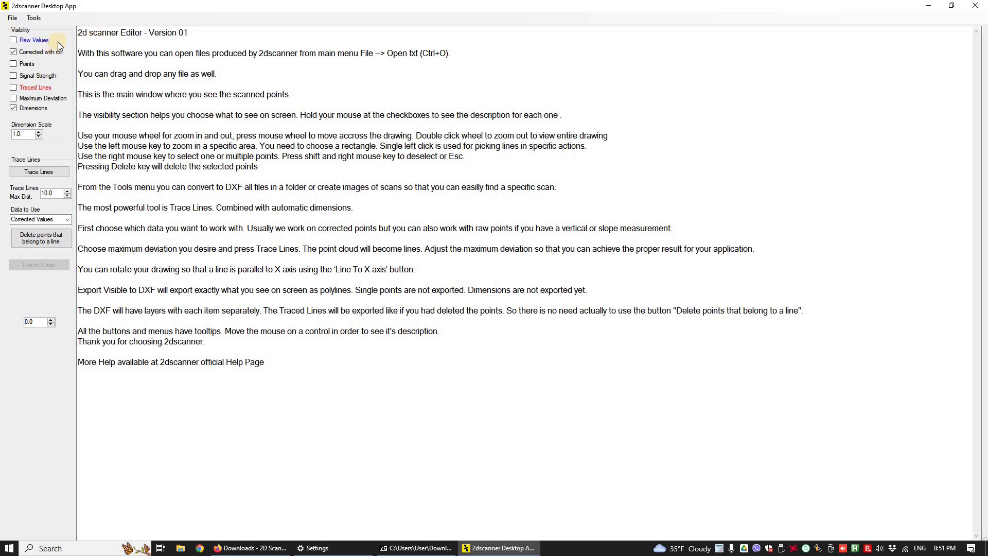
# - Open MSR15.txt through File > Open txt, then zoom and pan to enlarge its outline
pyautogui.click(15, 19)
pyautogui.click(14, 18)
pyautogui.click(14, 21)
pyautogui.click(16, 28)
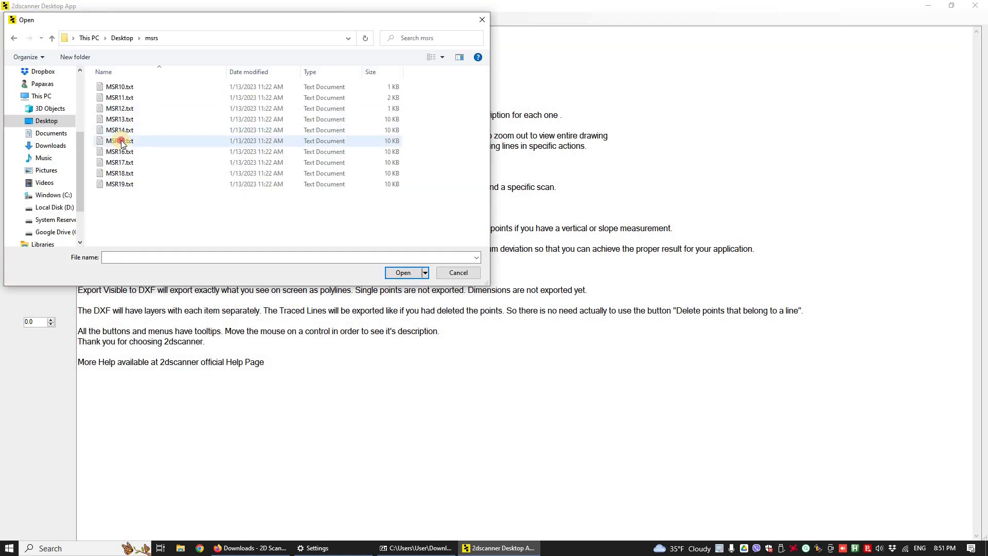
pyautogui.doubleClick(214, 140)
pyautogui.scroll(-3, 400, 253)
pyautogui.scroll(6, 403, 252)
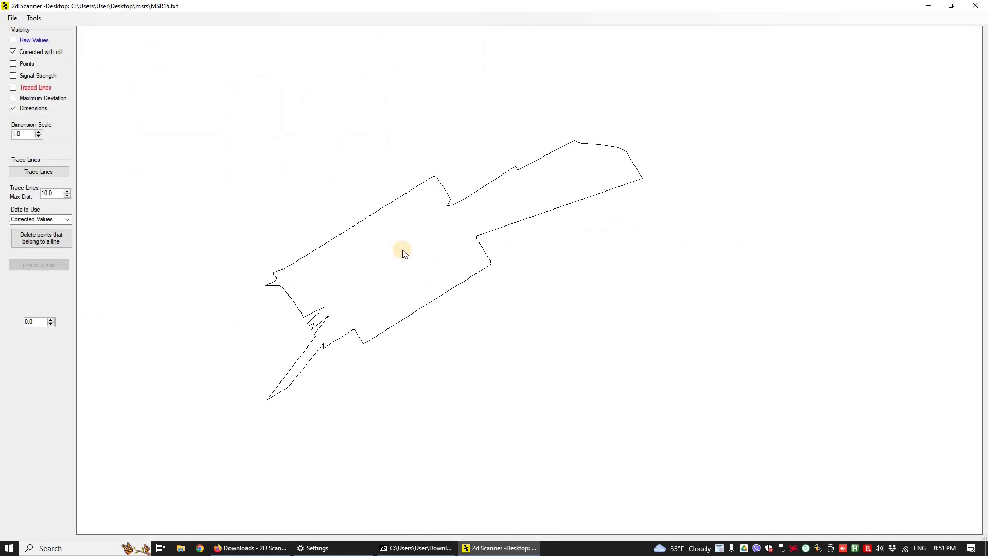
pyautogui.moveTo(330, 272); pyautogui.dragTo(315, 296)
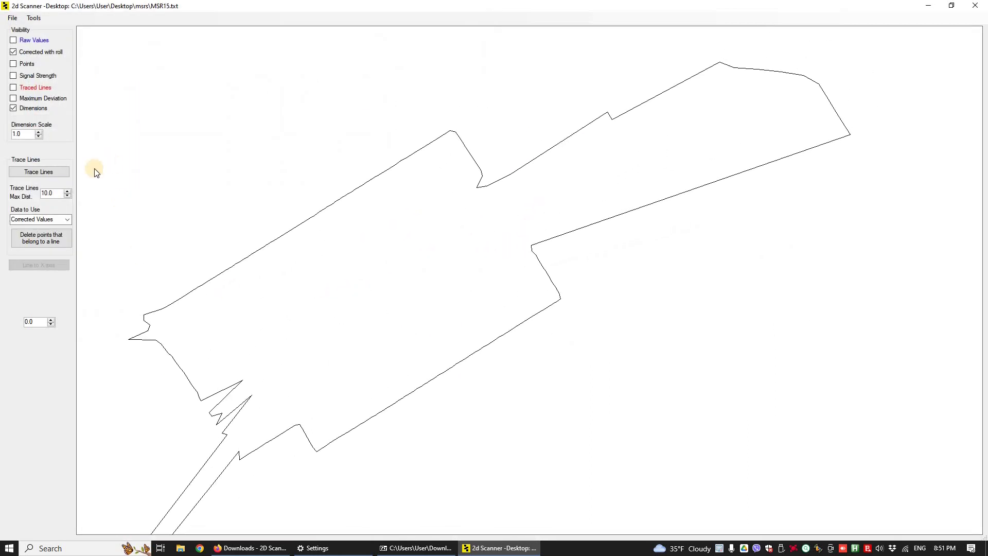
# - Turn on Points and Signal Strength visibility so scan points and their circles show along the walls
pyautogui.click(14, 64)
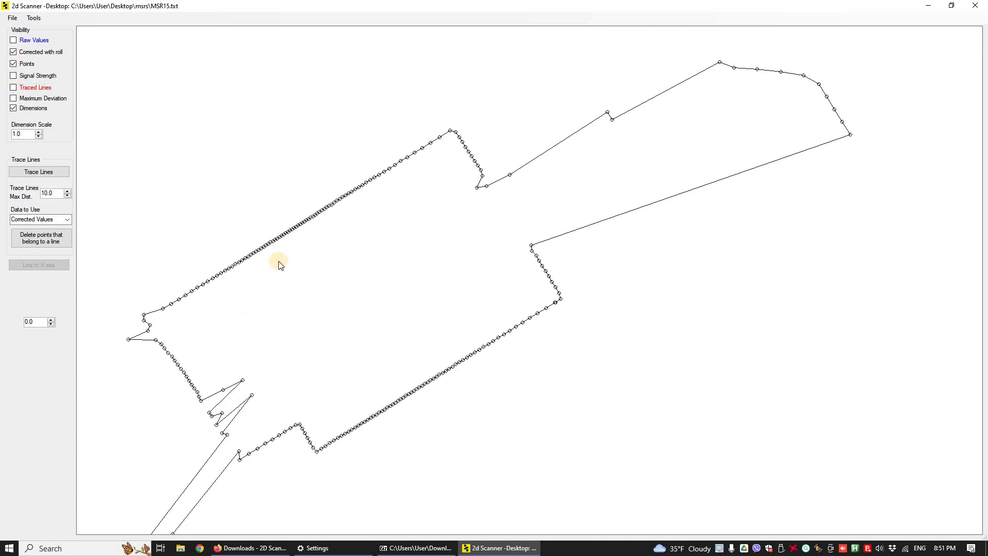
pyautogui.moveTo(278, 261); pyautogui.dragTo(322, 208)
pyautogui.moveTo(429, 345); pyautogui.dragTo(406, 358)
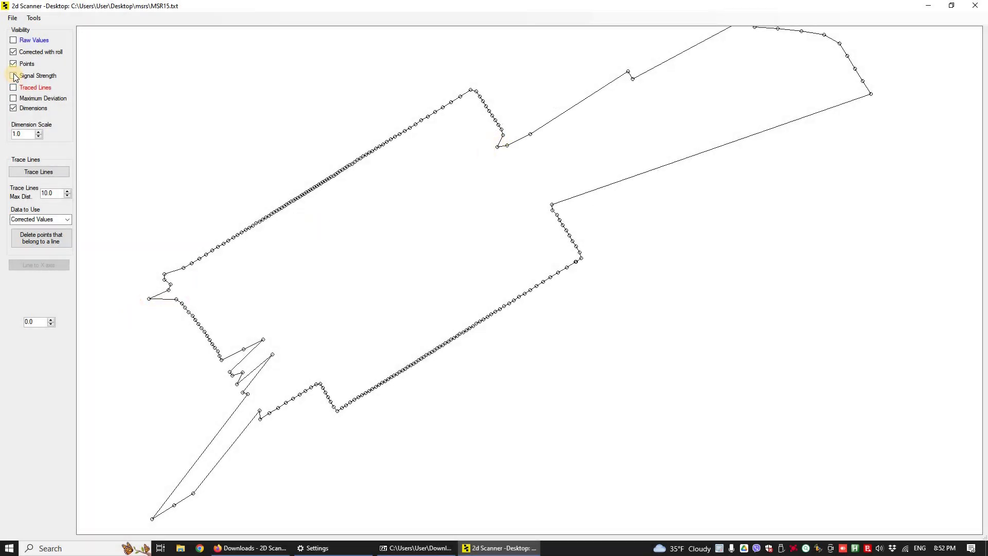
pyautogui.click(14, 76)
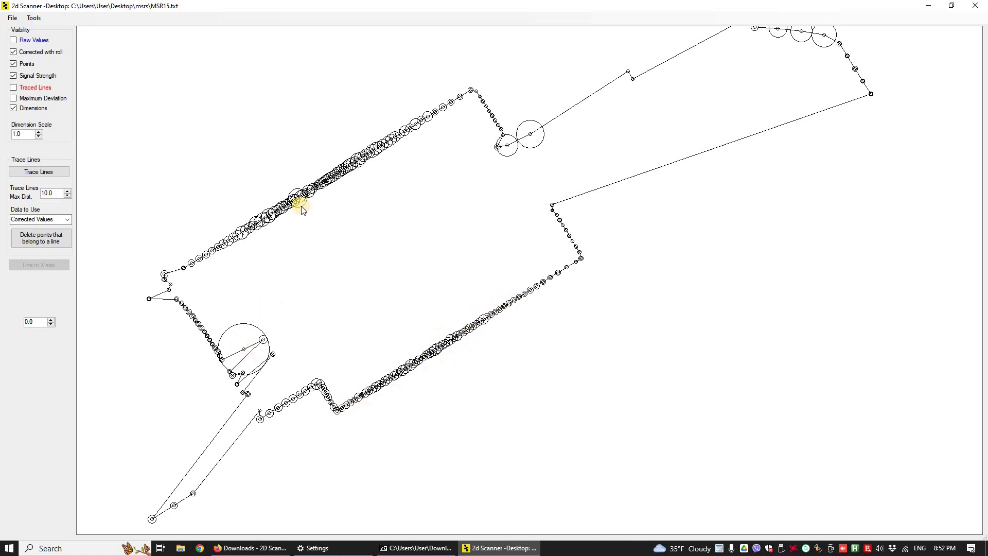
# - Hide Signal Strength and run Trace Lines, showing wall lengths and angles like 2696.8 and 128.16
pyautogui.click(14, 75)
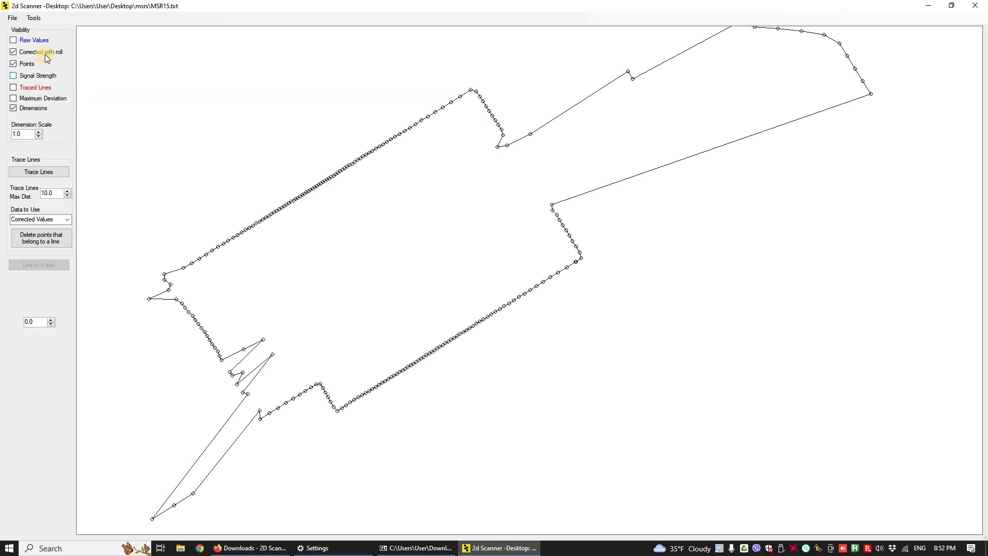
pyautogui.click(32, 173)
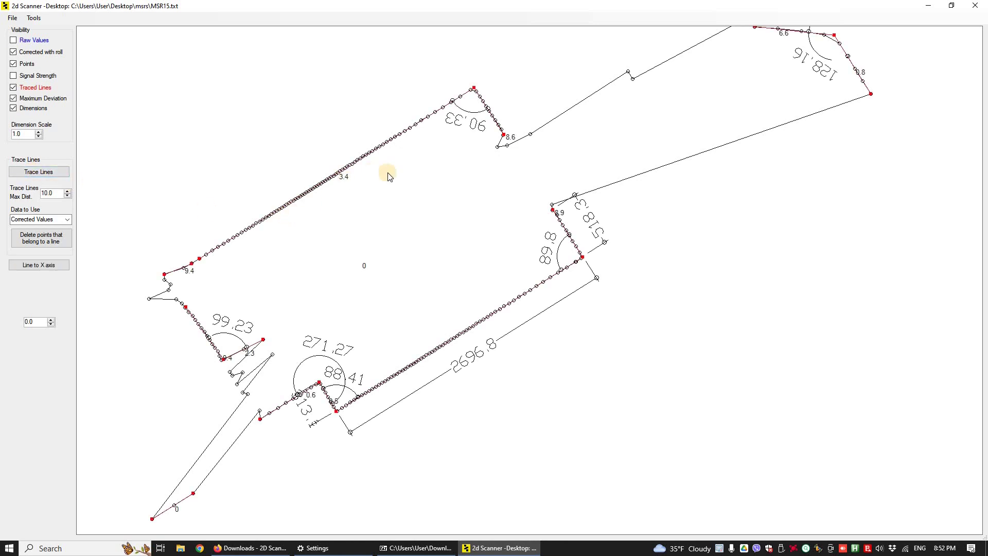
pyautogui.scroll(-4, 503, 190)
pyautogui.scroll(3, 585, 149)
pyautogui.moveTo(574, 150); pyautogui.dragTo(553, 197)
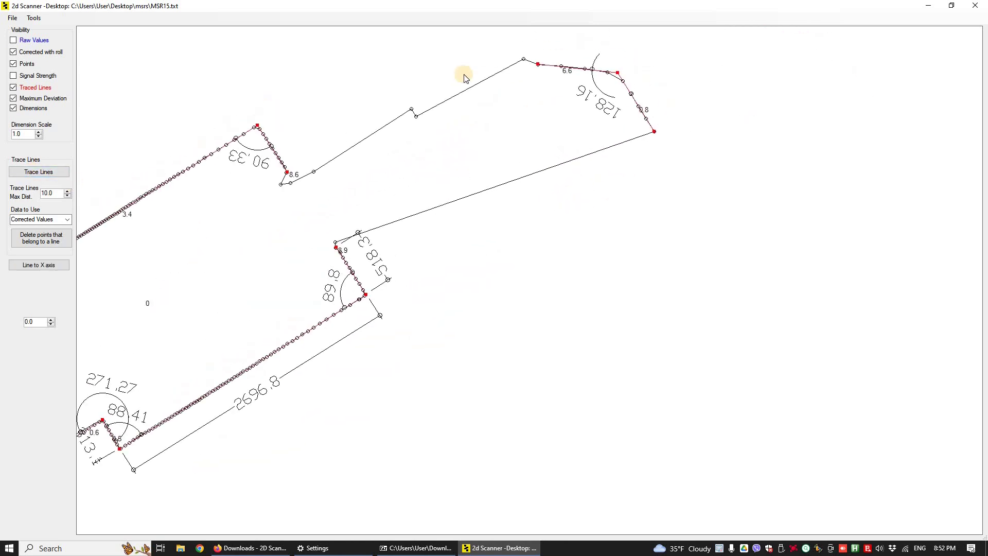
pyautogui.moveTo(467, 61); pyautogui.dragTo(653, 164)
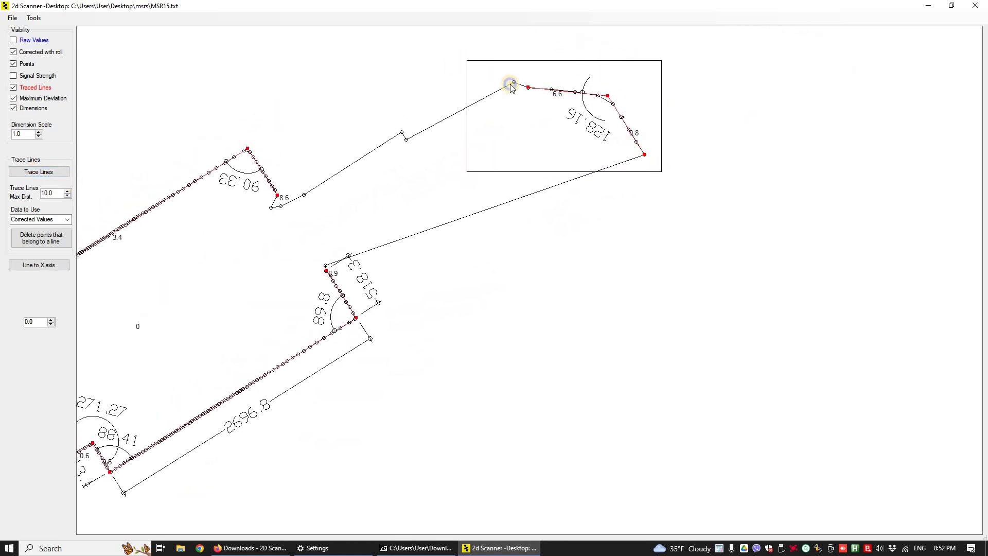
# - Delete the stray points along the upper-right segment and at its corners
pyautogui.click(478, 65)
pyautogui.moveTo(583, 117)
pyautogui.mouseDown()
pyautogui.moveTo(658, 169)
pyautogui.moveTo(681, 164)
pyautogui.mouseUp()
pyautogui.press('Delete')
pyautogui.press('Return')
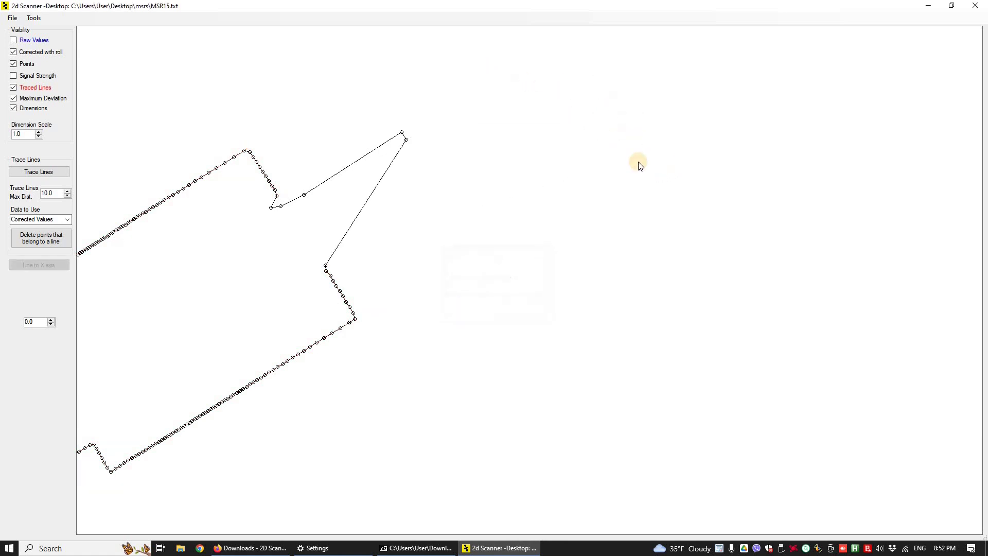
pyautogui.moveTo(431, 157); pyautogui.dragTo(432, 160)
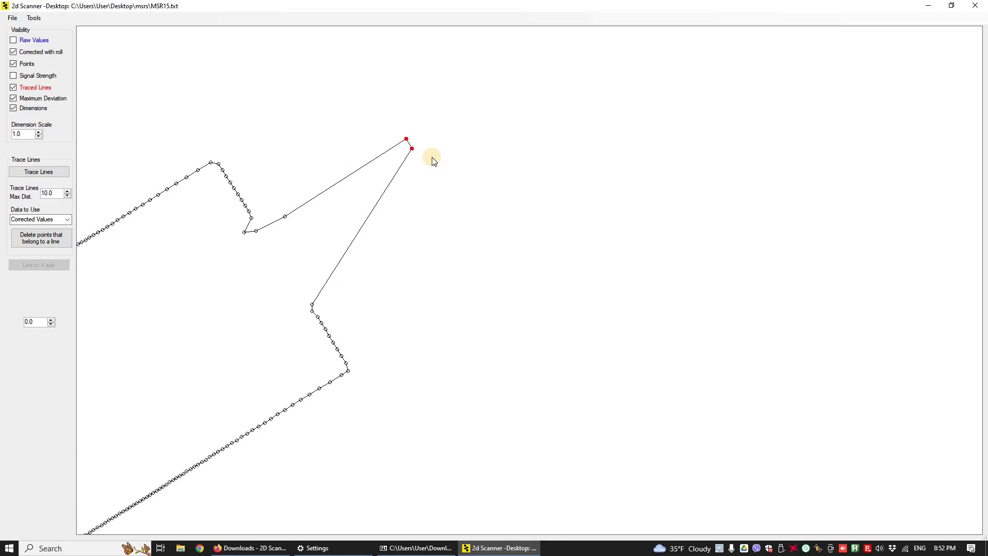
pyautogui.press('Delete')
pyautogui.press('Return')
pyautogui.moveTo(281, 211); pyautogui.dragTo(310, 237)
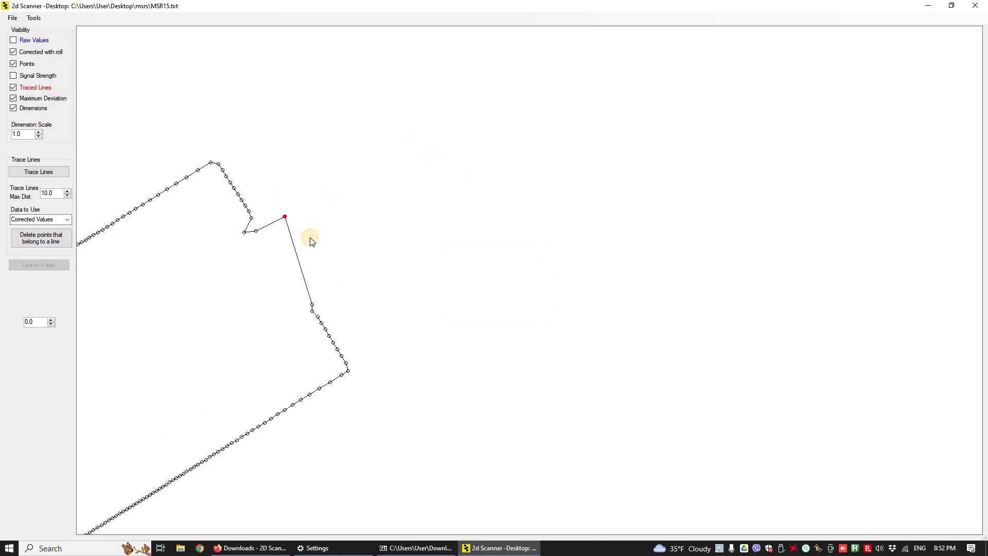
pyautogui.press('Delete')
pyautogui.press('Return')
# - Delete the zigzag stray points at the lower left of the outline
pyautogui.scroll(-10, 401, 243)
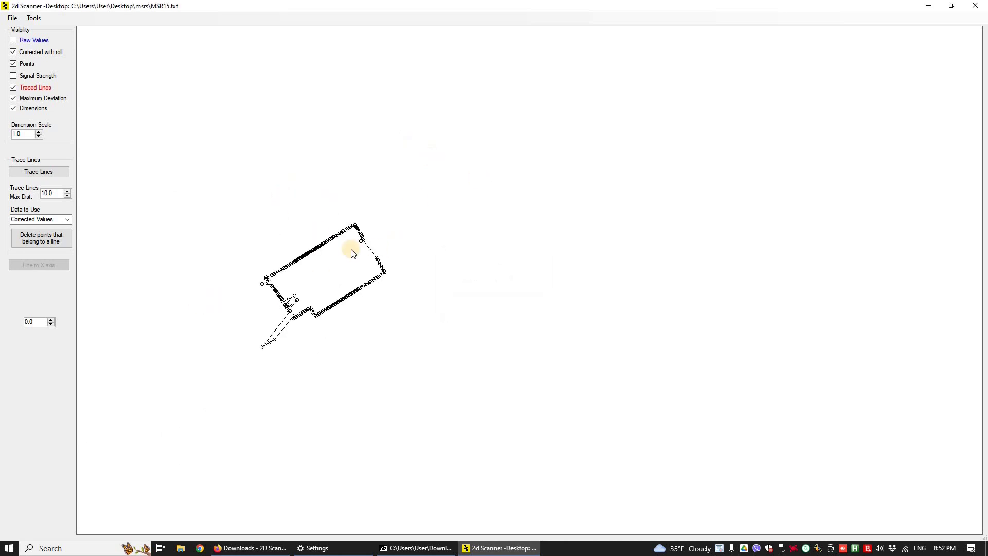
pyautogui.scroll(10, 366, 211)
pyautogui.scroll(-3, 375, 237)
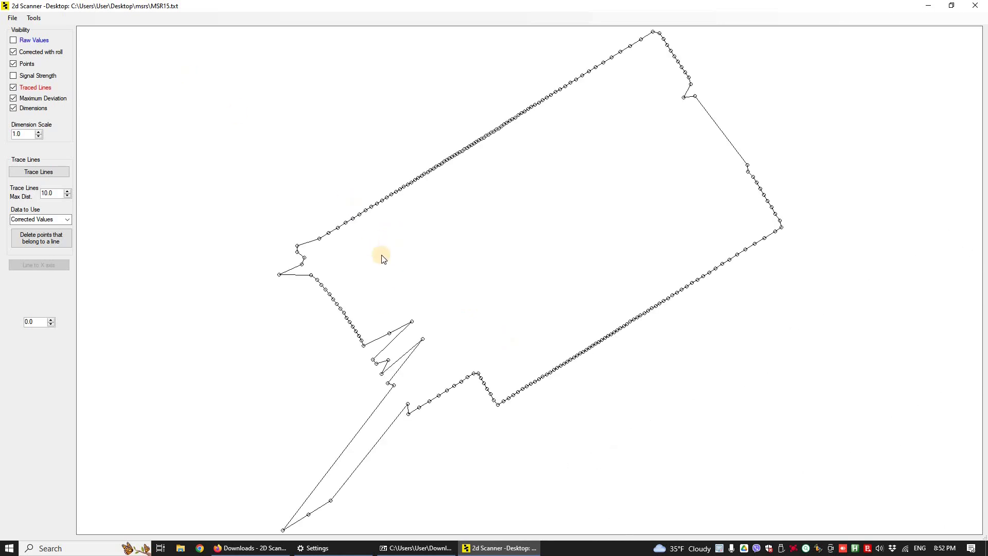
pyautogui.scroll(8, 378, 304)
pyautogui.moveTo(337, 208); pyautogui.dragTo(429, 327)
pyautogui.scroll(-2, 444, 324)
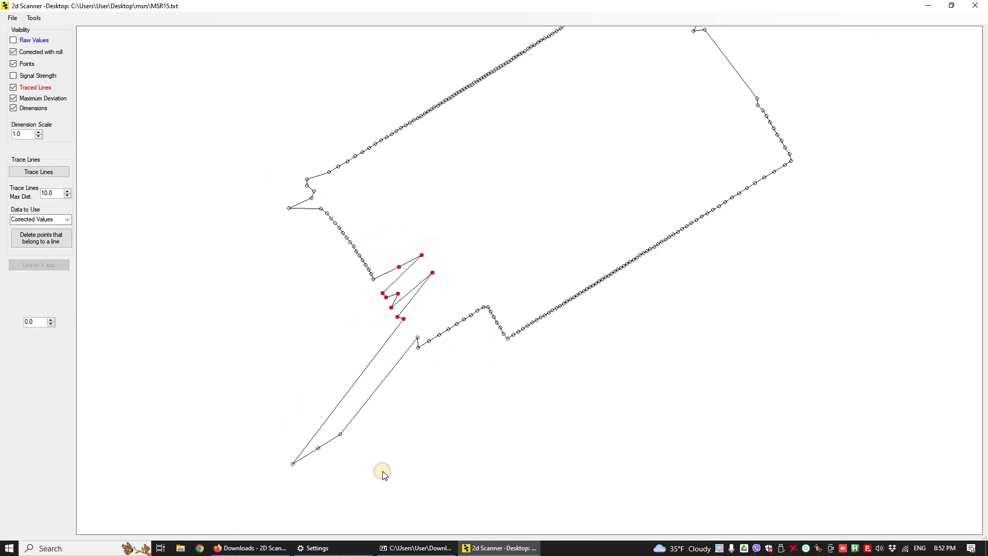
pyautogui.press('Delete')
pyautogui.press('Return')
pyautogui.moveTo(418, 206); pyautogui.dragTo(347, 281)
pyautogui.scroll(-1, 346, 281)
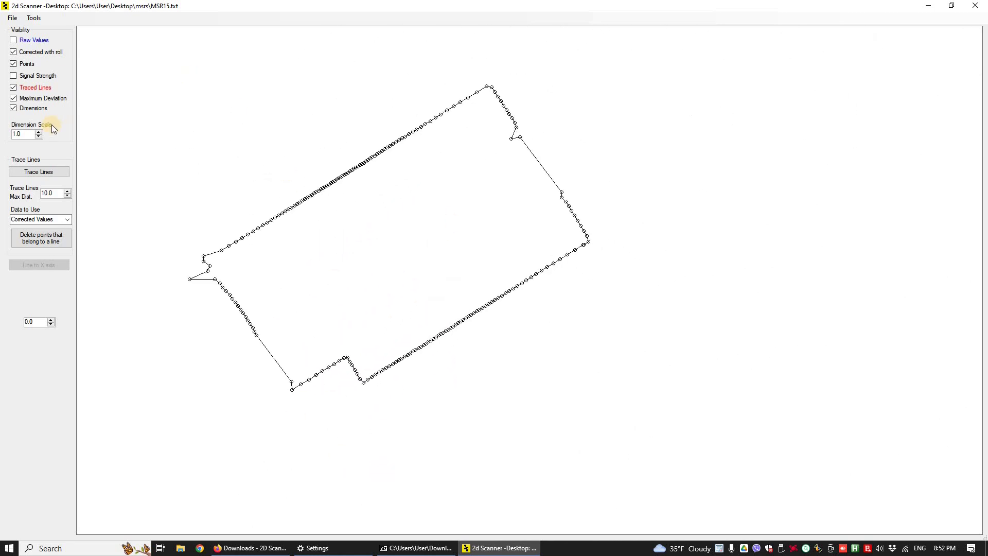
# - Trace lines on the MSR15 outline and check the 3.4 deviation on the upper edge
pyautogui.click(46, 172)
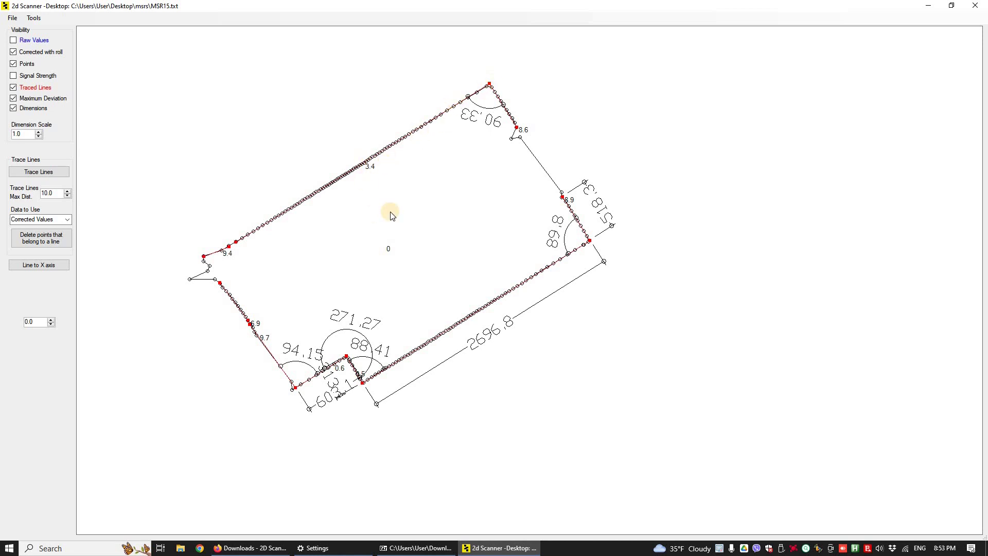
pyautogui.scroll(5, 363, 172)
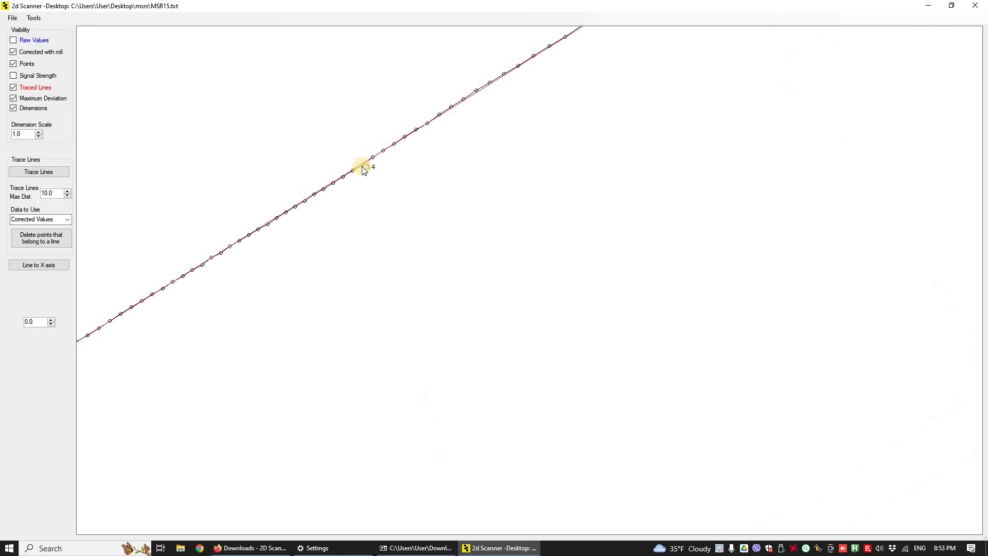
pyautogui.click(369, 162)
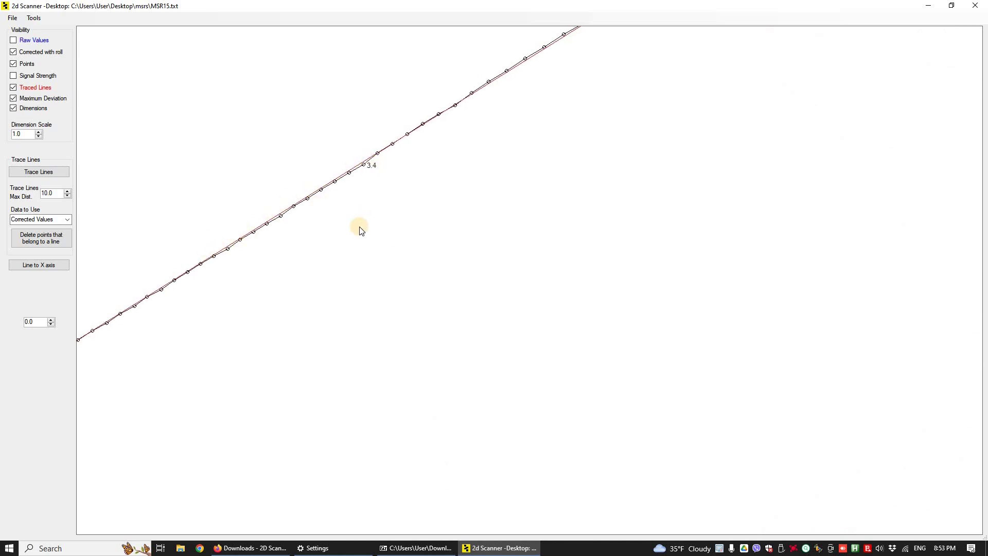
pyautogui.scroll(-4, 360, 226)
pyautogui.scroll(3, 386, 301)
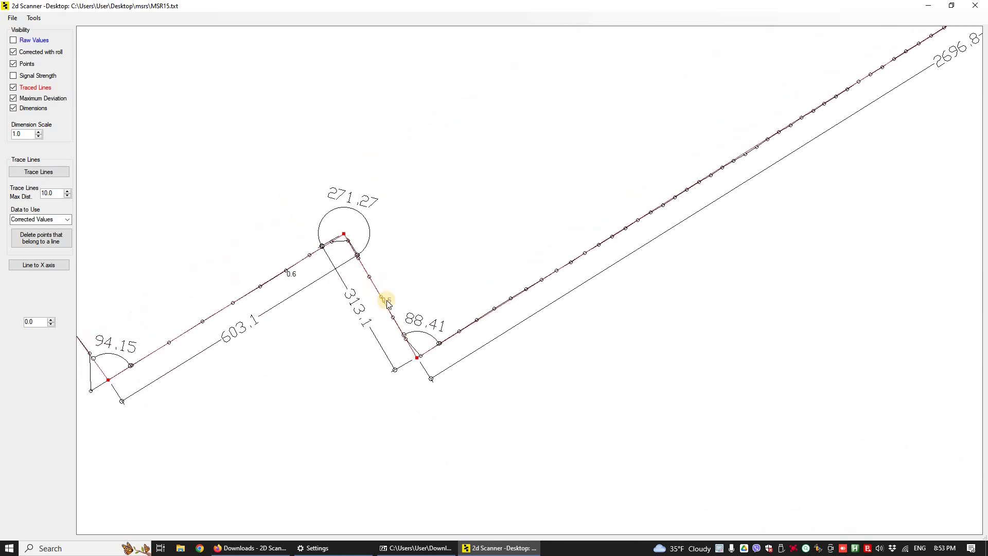
pyautogui.scroll(-4, 419, 329)
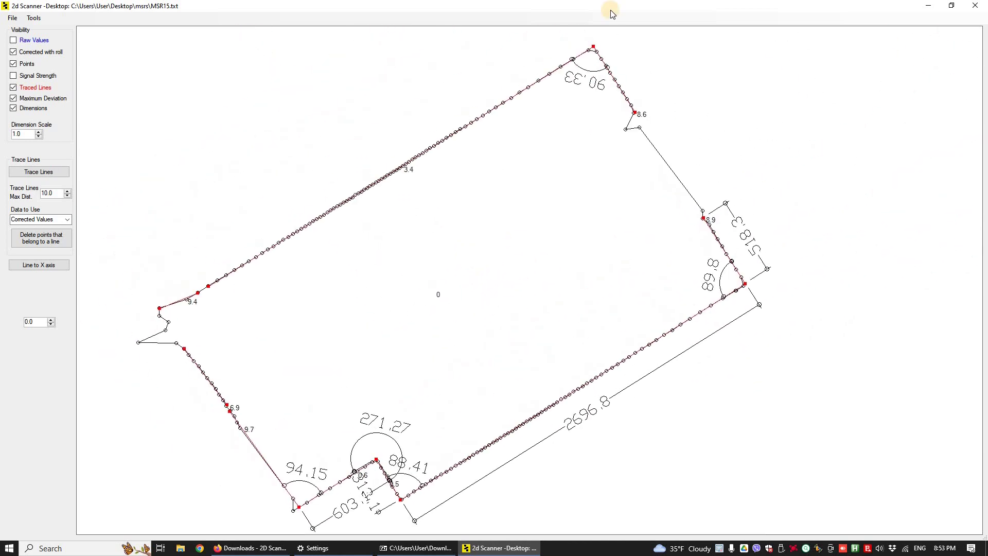
pyautogui.scroll(4, 653, 130)
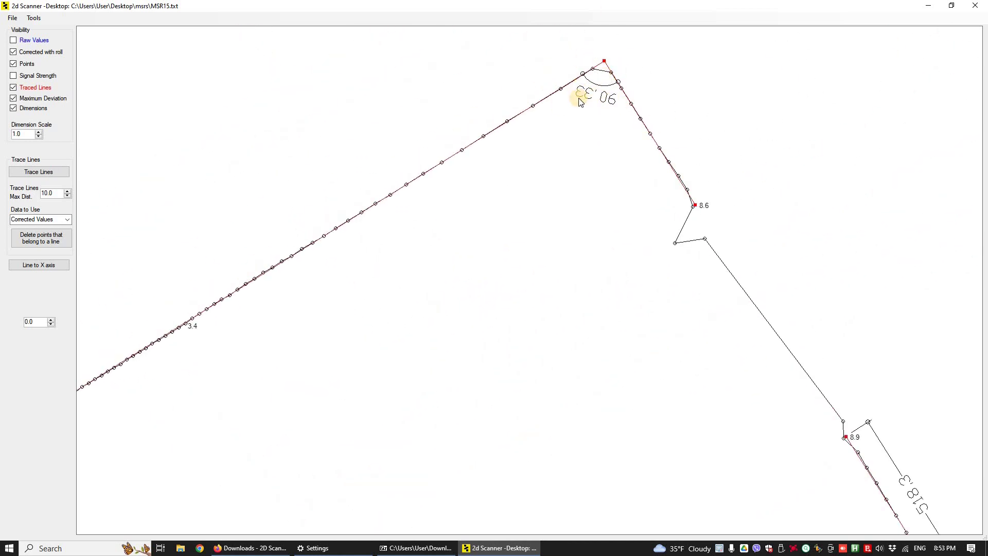
pyautogui.scroll(-3, 580, 102)
pyautogui.scroll(3, 653, 137)
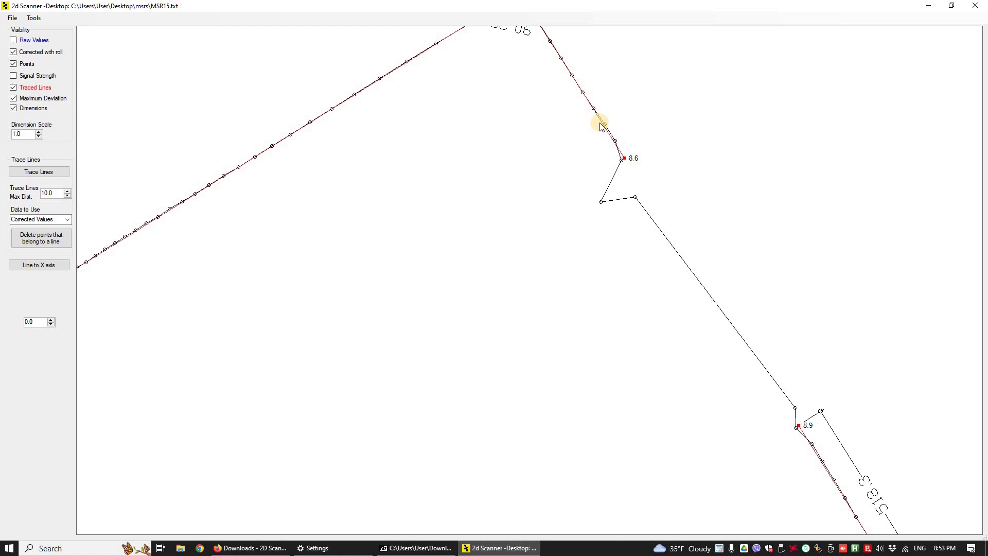
pyautogui.scroll(1, 601, 126)
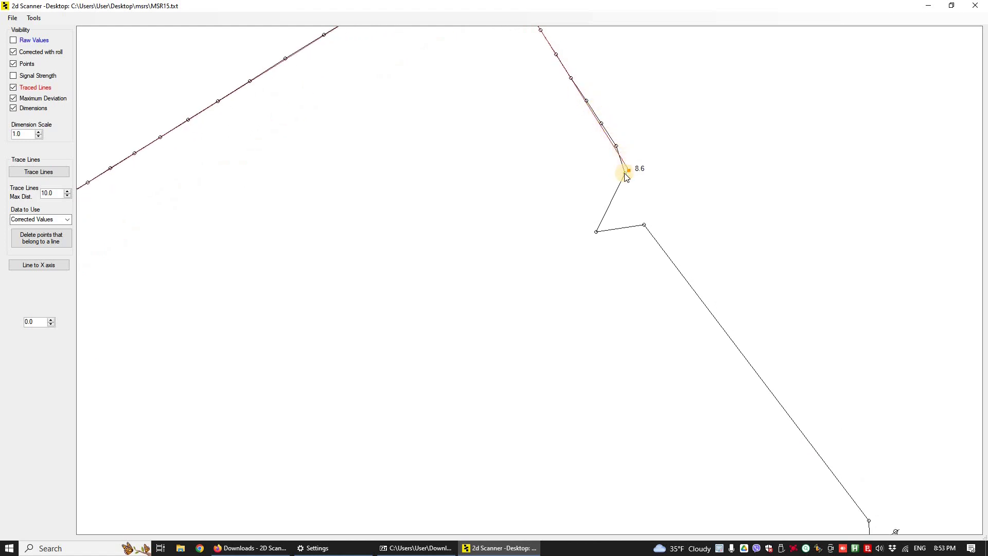
# - Delete the three stray points near the 8.6 corner and retrace the lines
pyautogui.moveTo(598, 107); pyautogui.dragTo(643, 188)
pyautogui.press('Delete')
pyautogui.press('Return')
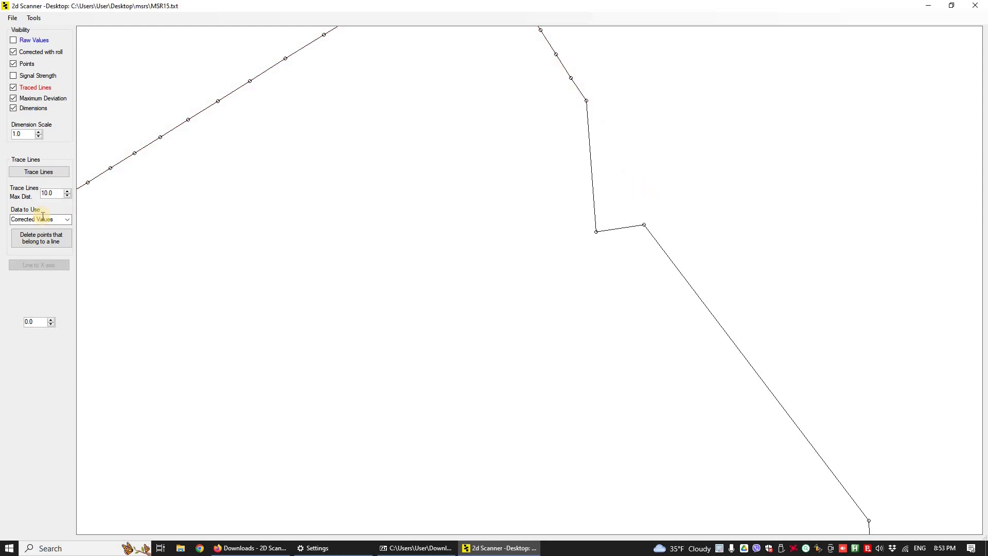
pyautogui.click(59, 175)
pyautogui.scroll(-5, 480, 187)
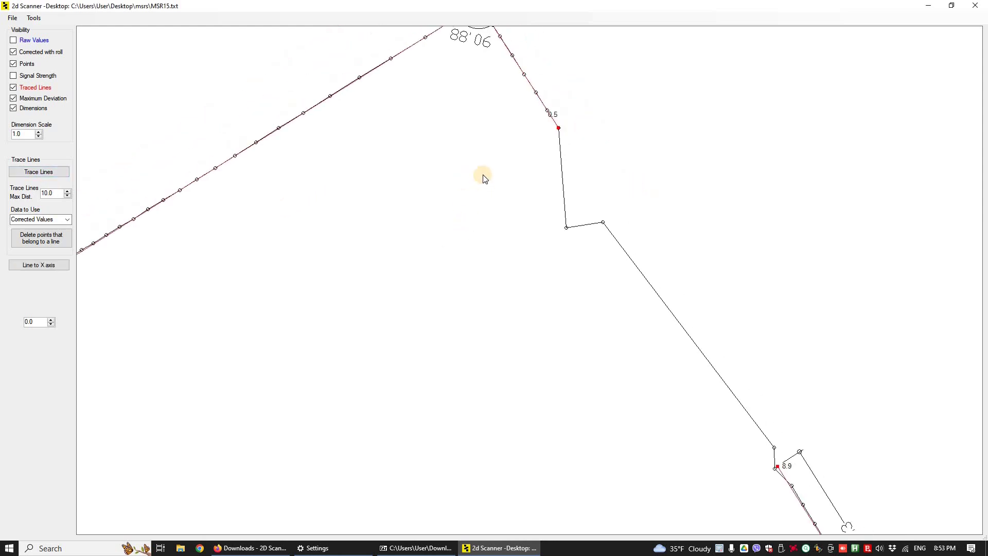
pyautogui.scroll(5, 486, 76)
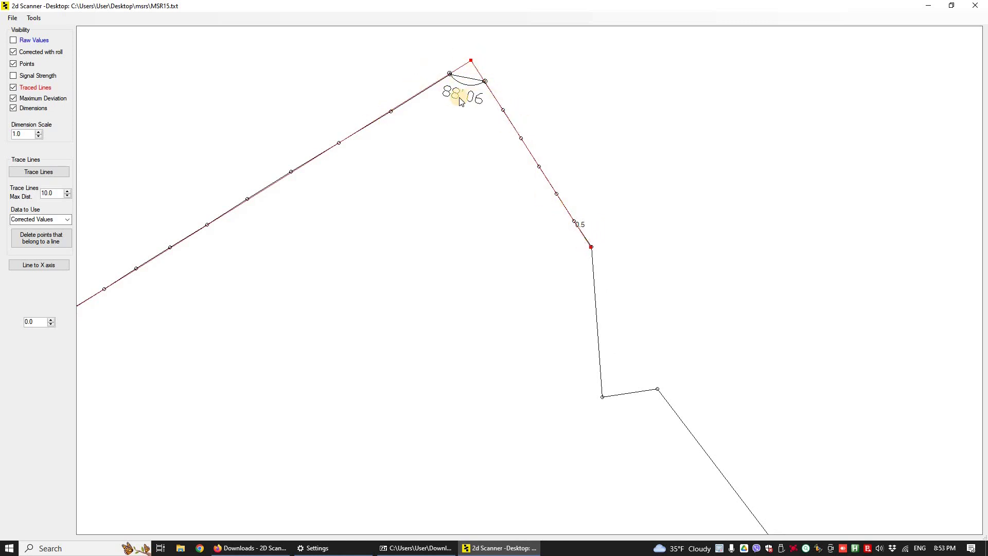
pyautogui.scroll(-5, 430, 143)
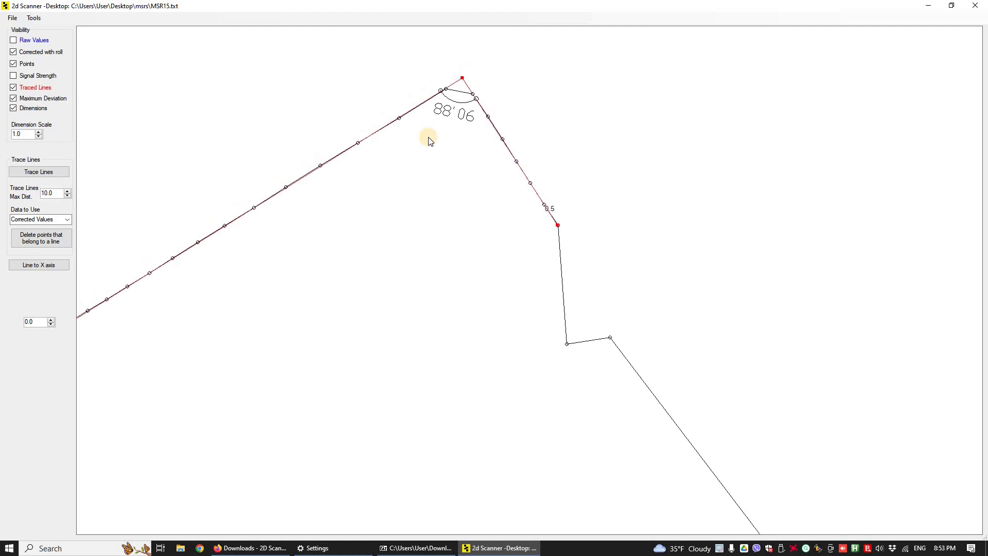
# - Open MSR16.txt with Ctrl+O and trace its outline with dimensions
pyautogui.hotkey('ctrl', 'o')
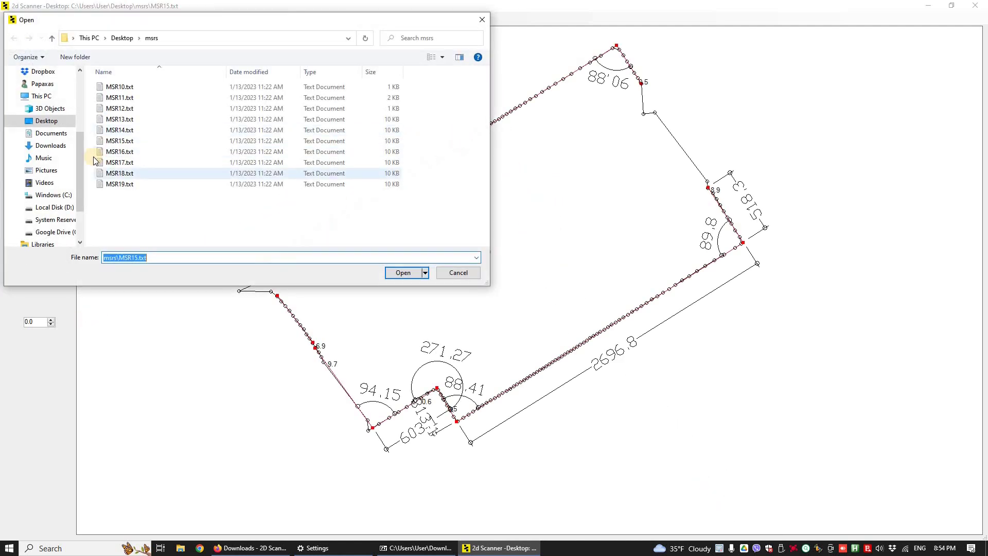
pyautogui.click(124, 151)
pyautogui.press('Return')
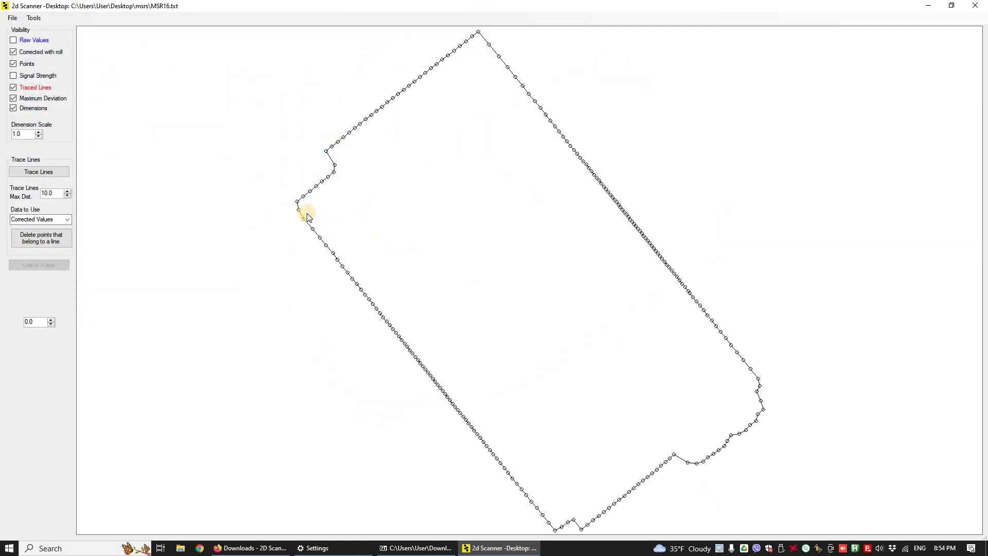
pyautogui.scroll(-3, 404, 264)
pyautogui.scroll(6, 394, 275)
pyautogui.scroll(-3, 383, 277)
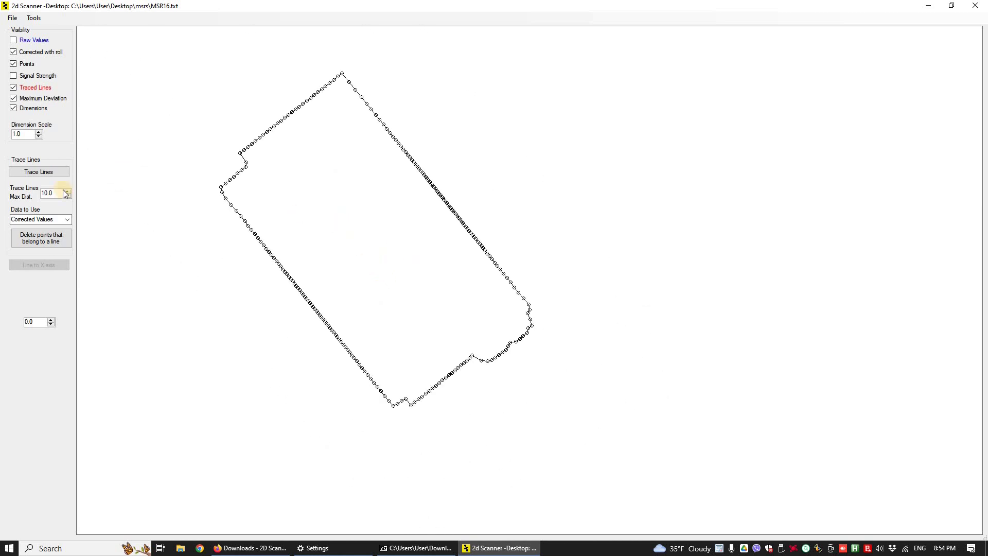
pyautogui.click(61, 175)
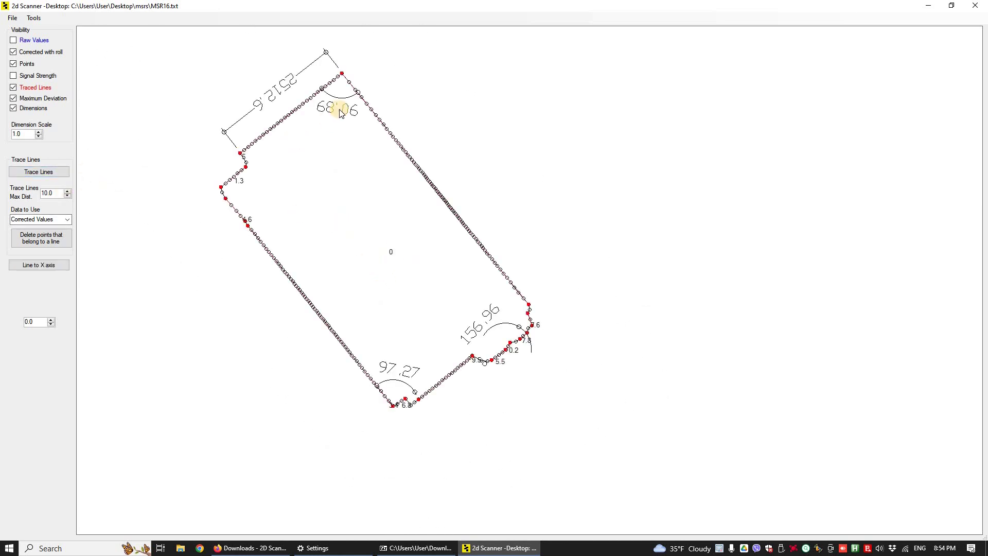
# - Rotate the MSR16 outline with Line to X axis so its upper-right edge is horizontal
pyautogui.scroll(8, 374, 449)
pyautogui.scroll(1, 374, 449)
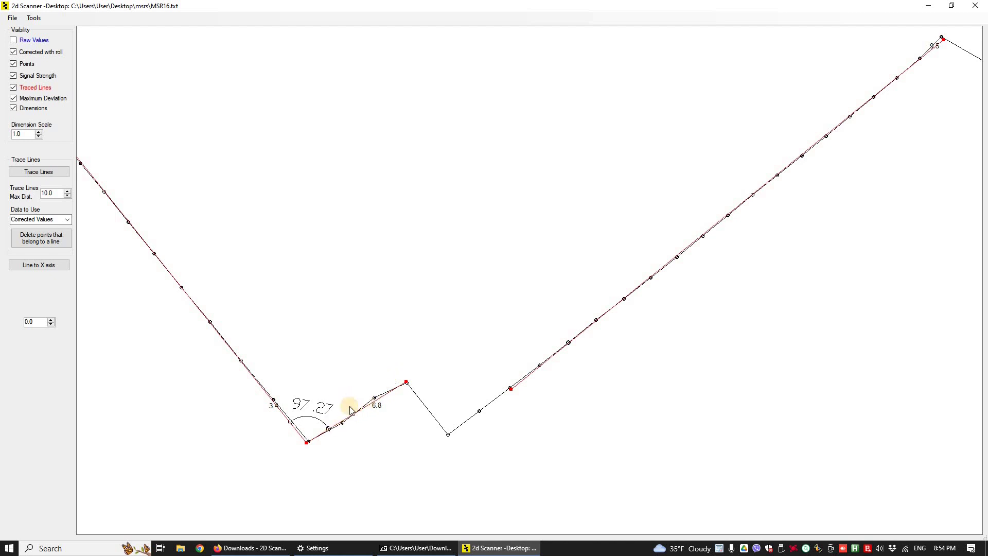
pyautogui.scroll(-9, 348, 419)
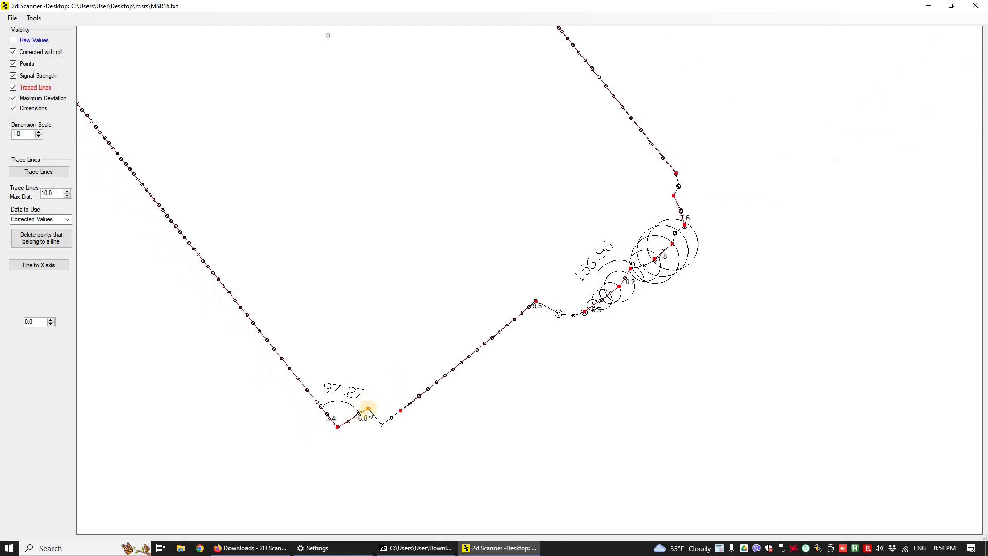
pyautogui.moveTo(557, 348); pyautogui.dragTo(447, 435)
pyautogui.scroll(-5, 447, 436)
pyautogui.moveTo(368, 319); pyautogui.dragTo(523, 432)
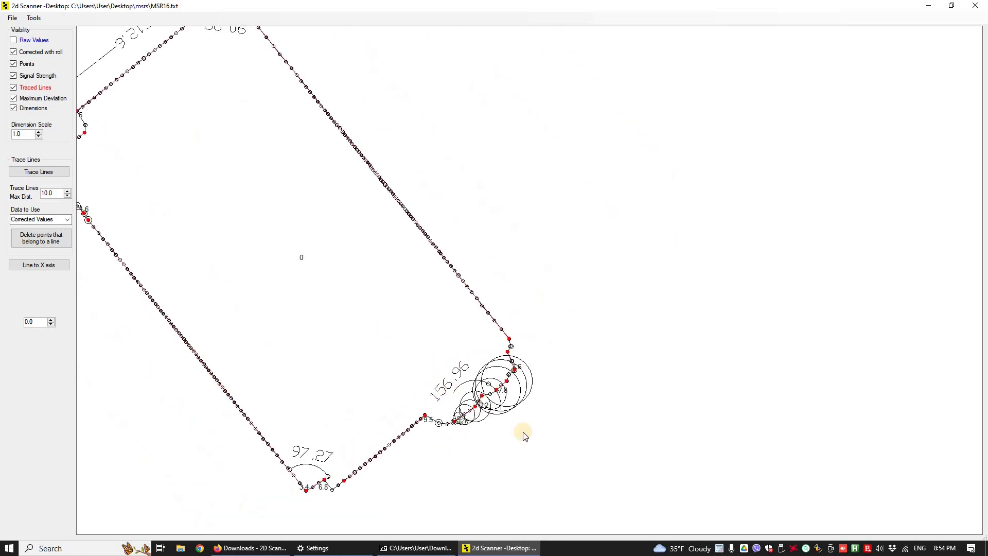
pyautogui.moveTo(569, 382); pyautogui.dragTo(496, 365)
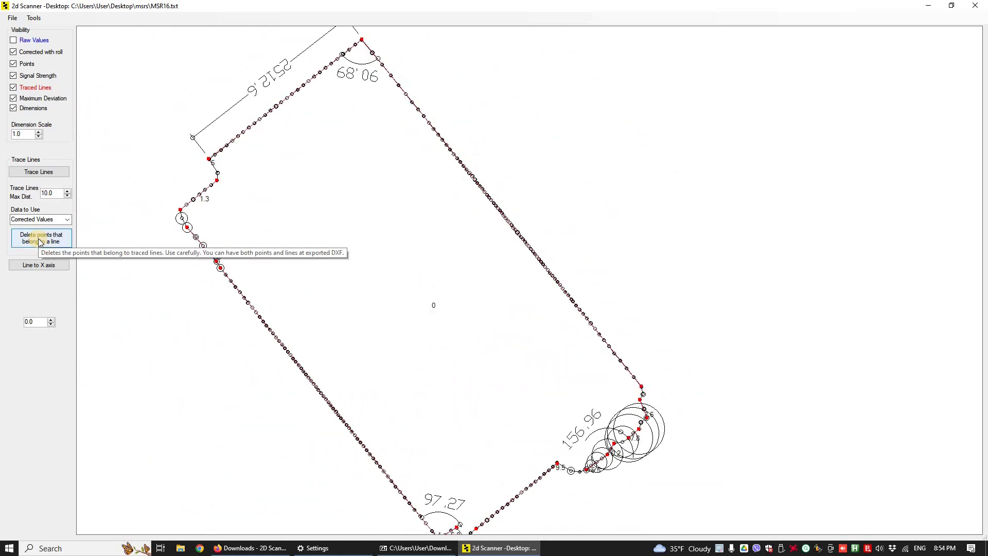
pyautogui.click(38, 264)
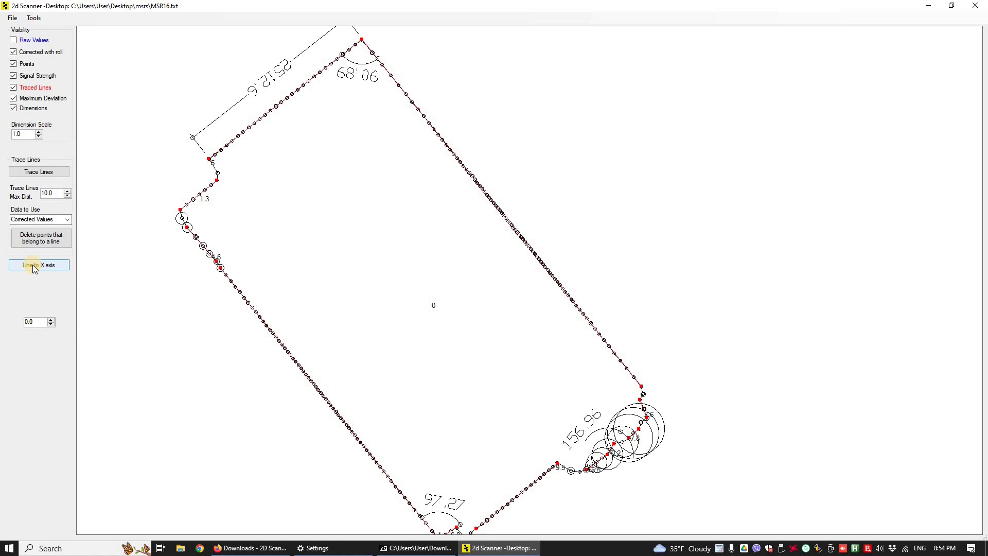
pyautogui.click(466, 187)
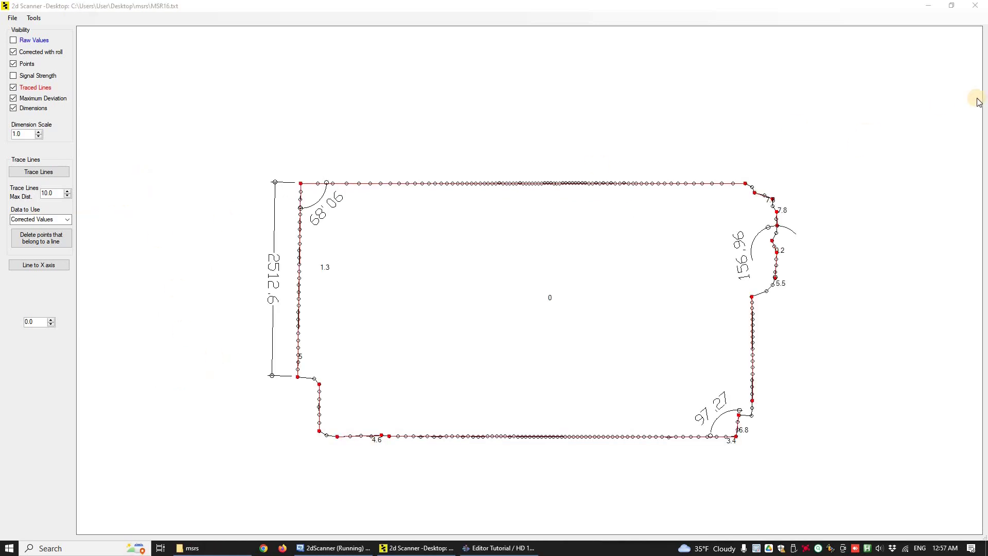
pyautogui.click(951, 5)
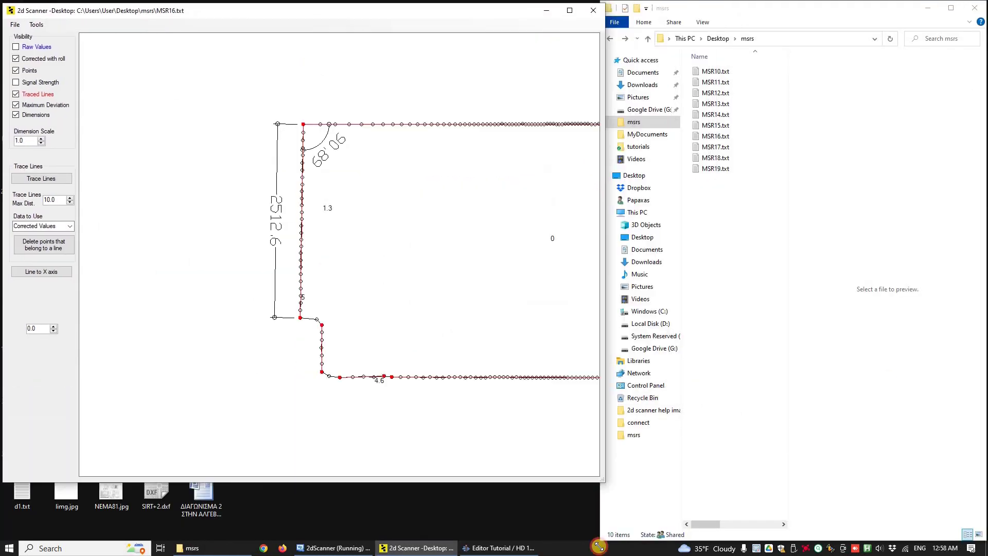
# - Generate thumbnail images for the msrs folder, converting 9 scans into MSR11.jpg–MSR19.jpg
pyautogui.click(36, 25)
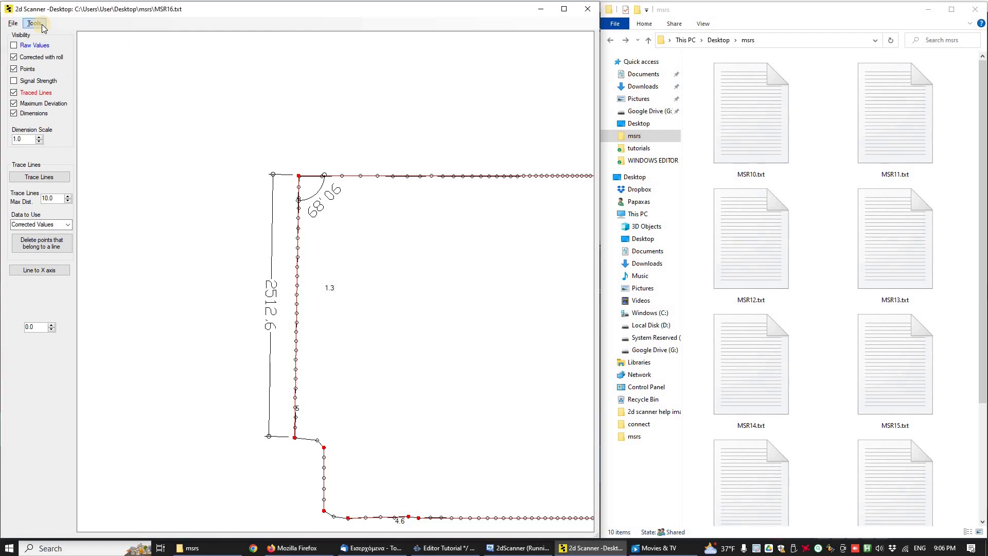
pyautogui.click(42, 25)
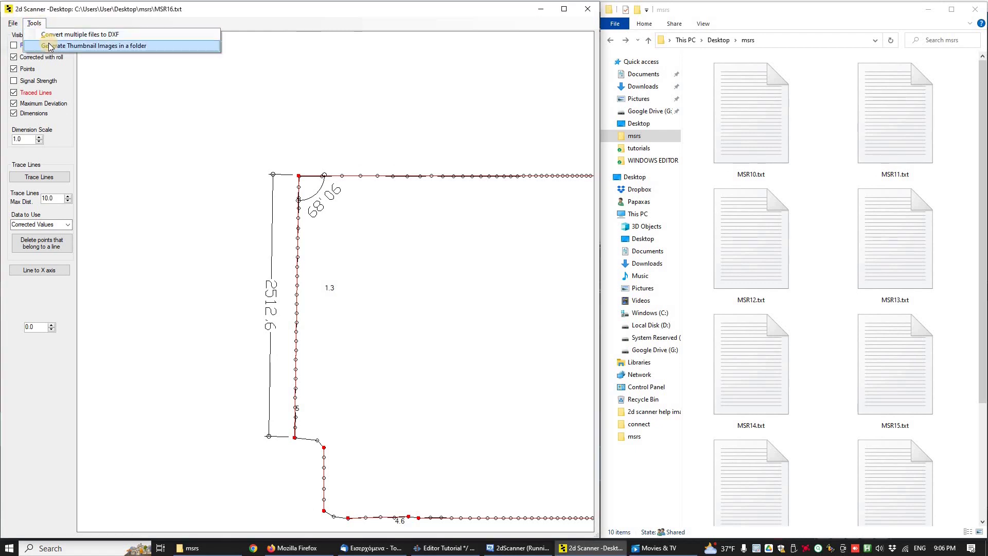
pyautogui.click(48, 46)
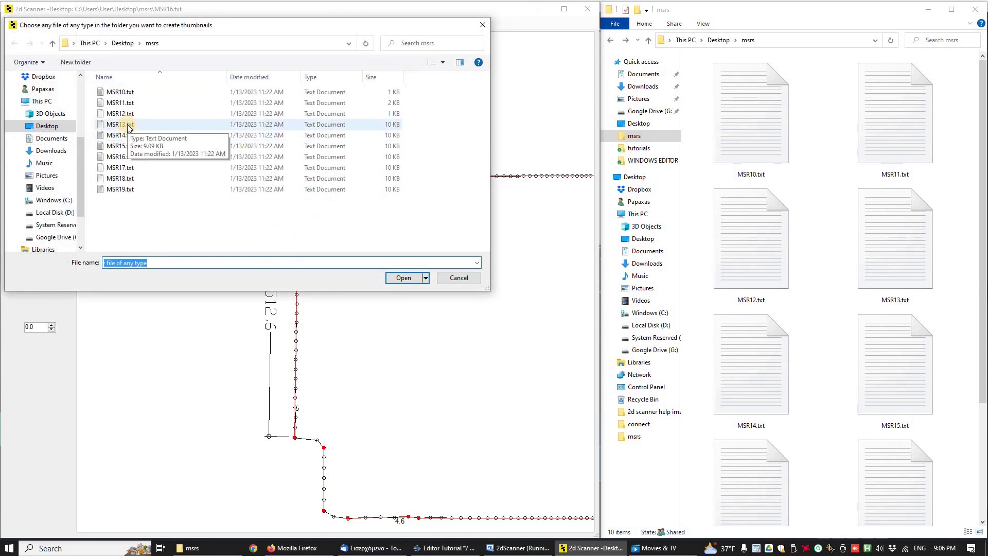
pyautogui.doubleClick(127, 125)
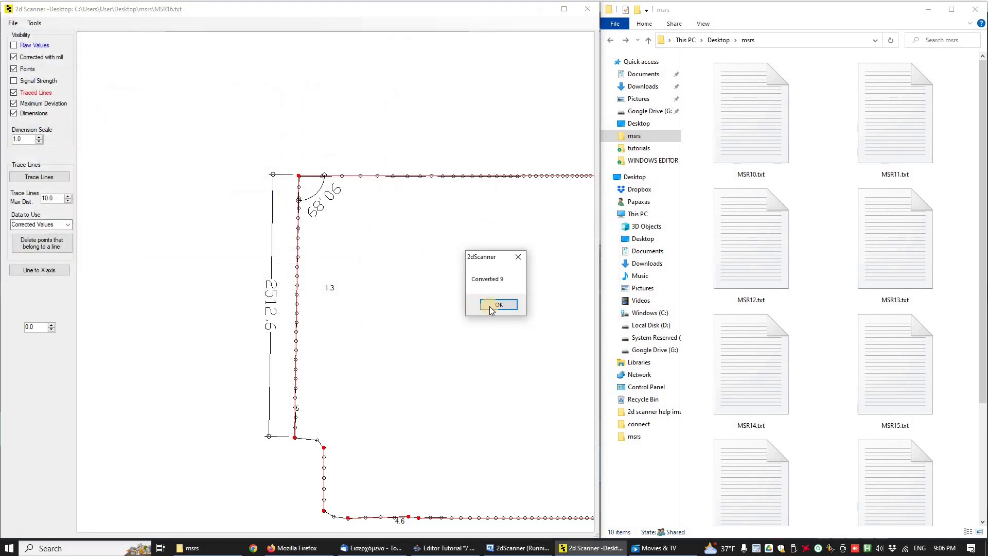
pyautogui.click(491, 308)
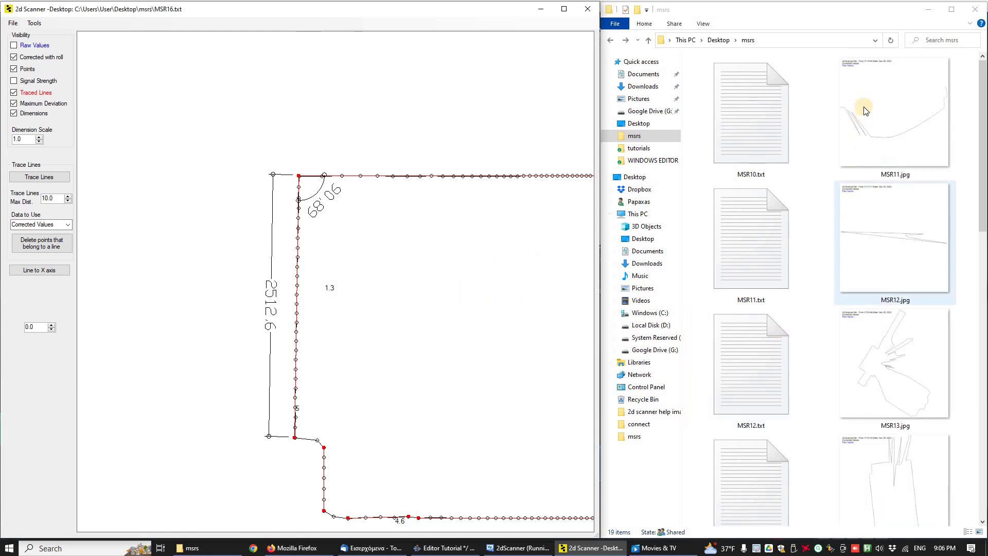
pyautogui.scroll(-15, 866, 223)
pyautogui.scroll(15, 841, 143)
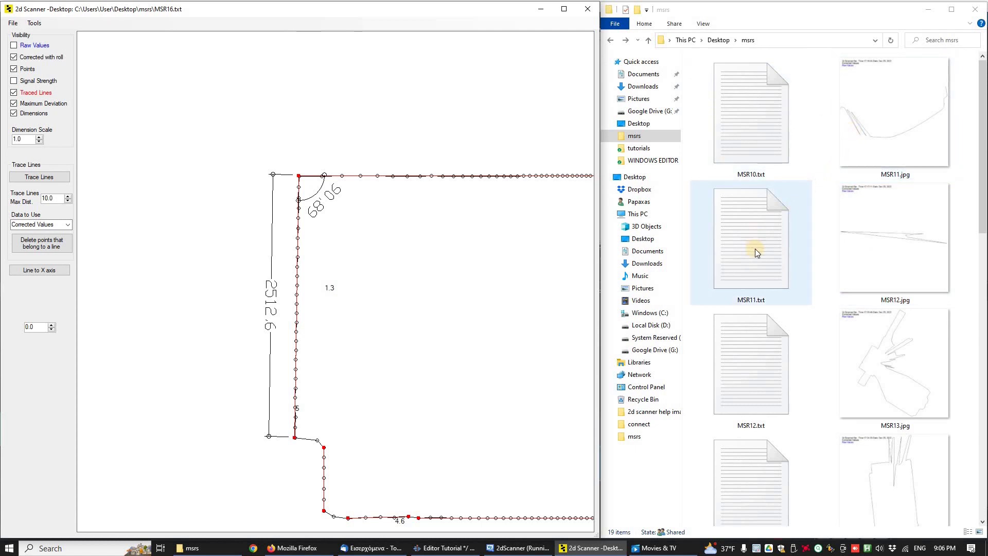
# - Preview MSR11, MSR12, MSR14 and MSR17 by dragging them from Explorer onto the canvas
pyautogui.moveTo(759, 246); pyautogui.dragTo(376, 234)
pyautogui.moveTo(735, 355); pyautogui.dragTo(437, 308)
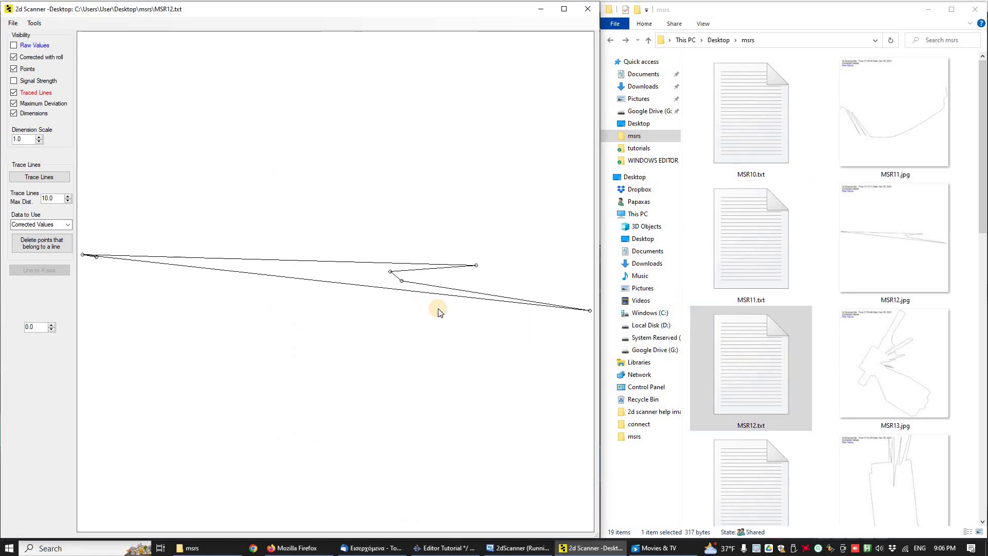
pyautogui.scroll(-3, 807, 355)
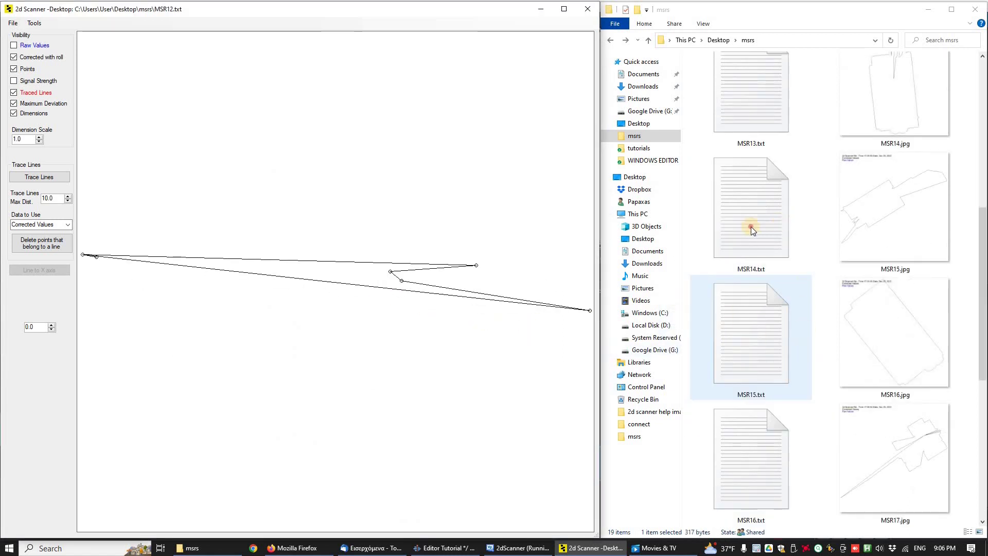
pyautogui.moveTo(751, 226); pyautogui.dragTo(474, 300)
pyautogui.click(764, 366)
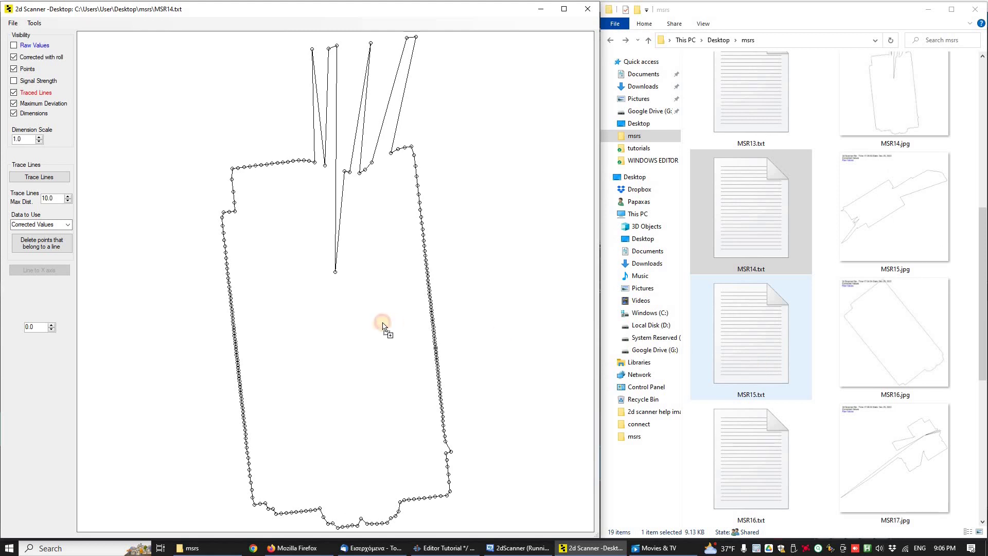
pyautogui.moveTo(382, 323); pyautogui.dragTo(383, 325)
pyautogui.scroll(-3, 727, 384)
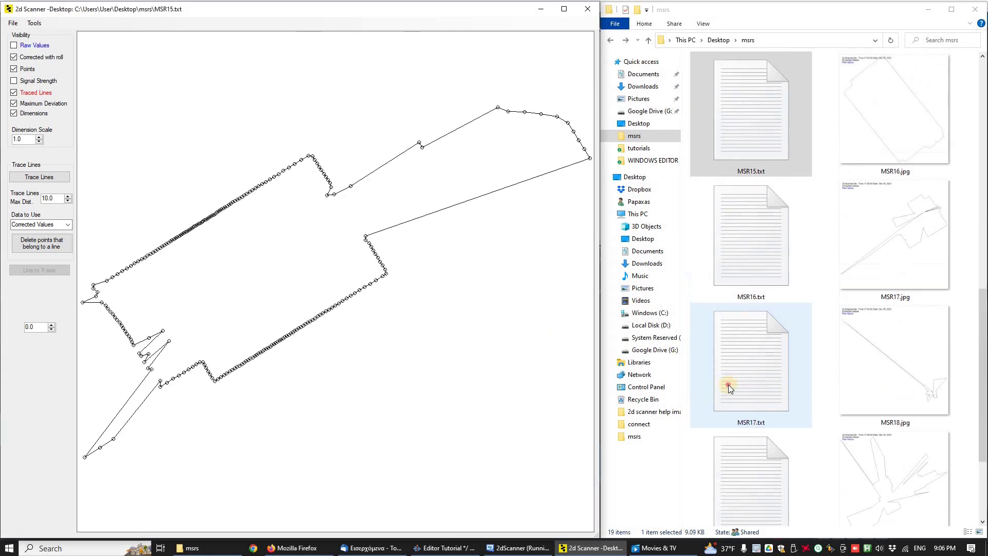
pyautogui.moveTo(727, 384); pyautogui.dragTo(370, 309)
# - Load MSR16.txt by dragging, trace its lines and pick the right edge
pyautogui.moveTo(736, 242); pyautogui.dragTo(431, 320)
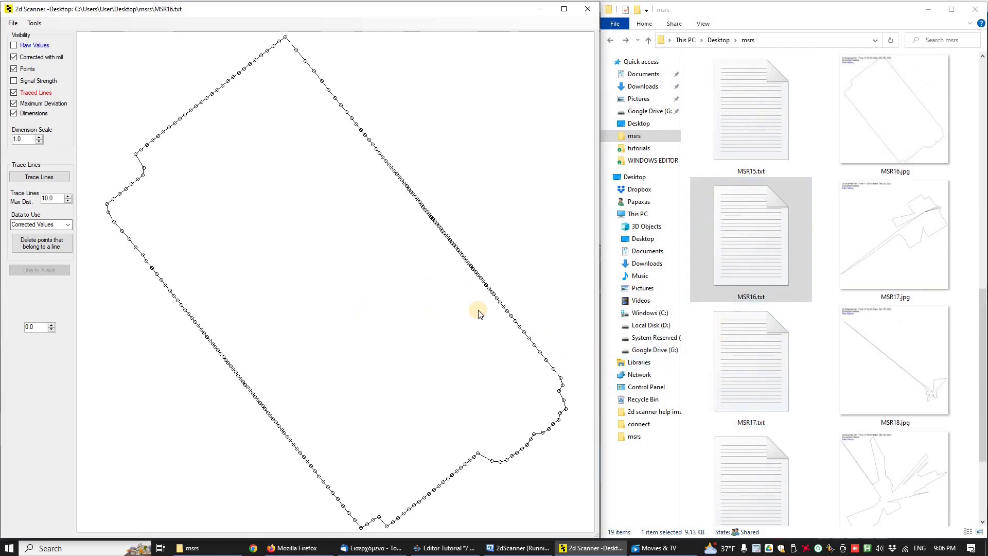
pyautogui.click(58, 180)
pyautogui.click(417, 218)
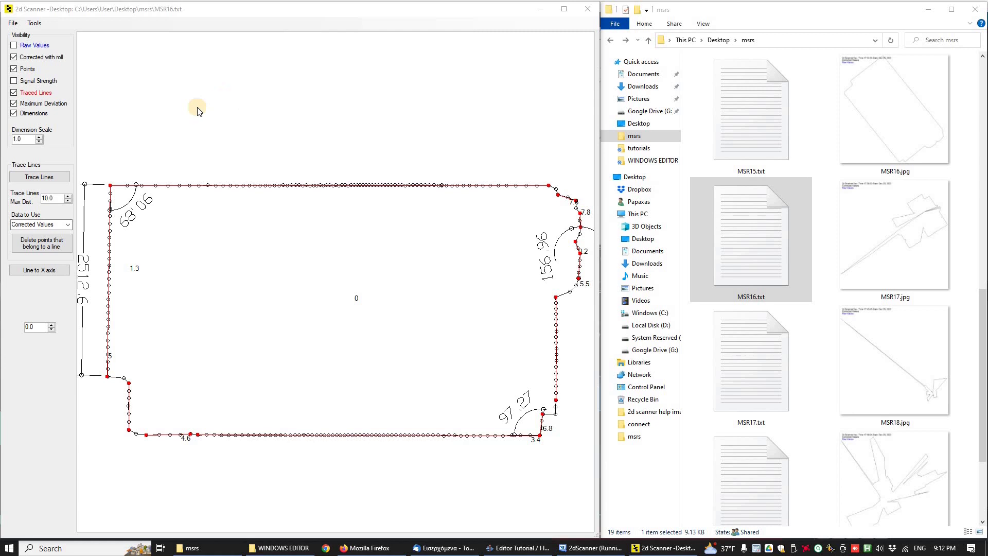
# - Batch-convert all nine scans in the msrs folder to DXF and dismiss the 'Converted 9' message
pyautogui.click(35, 24)
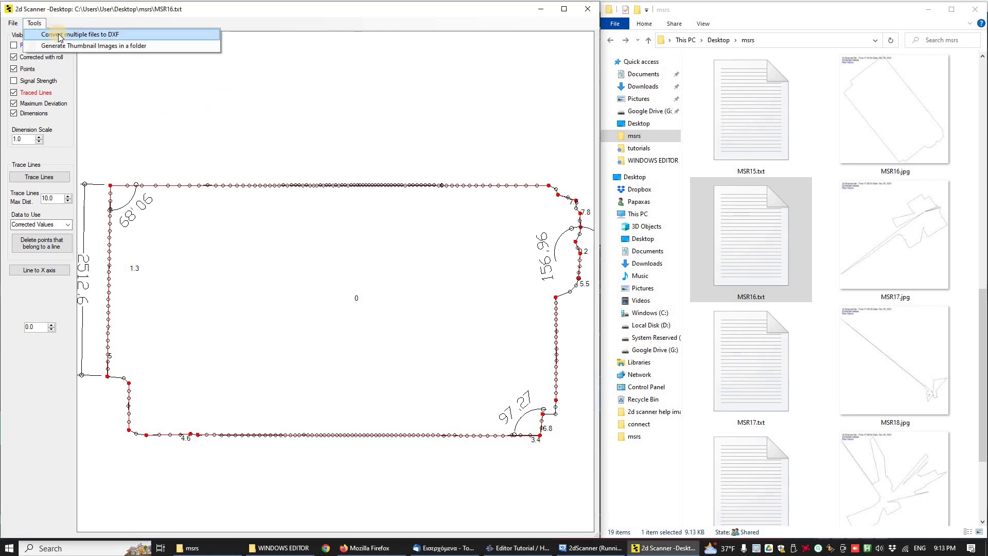
pyautogui.click(60, 35)
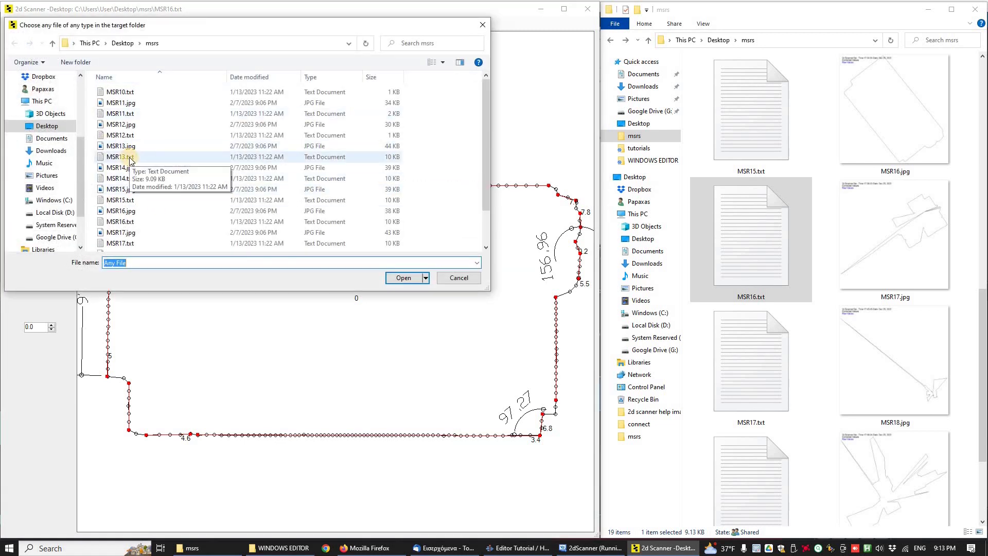
pyautogui.doubleClick(129, 160)
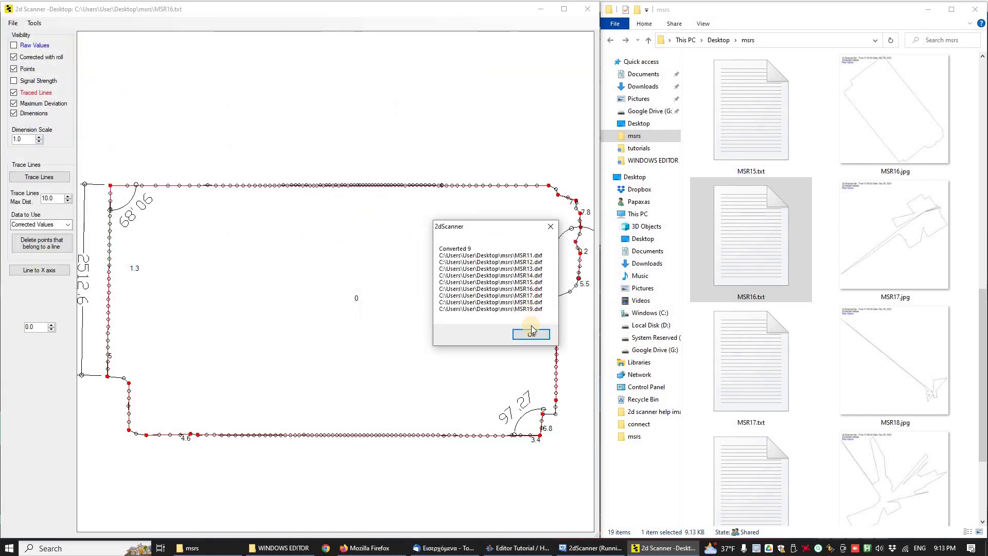
pyautogui.press('Return')
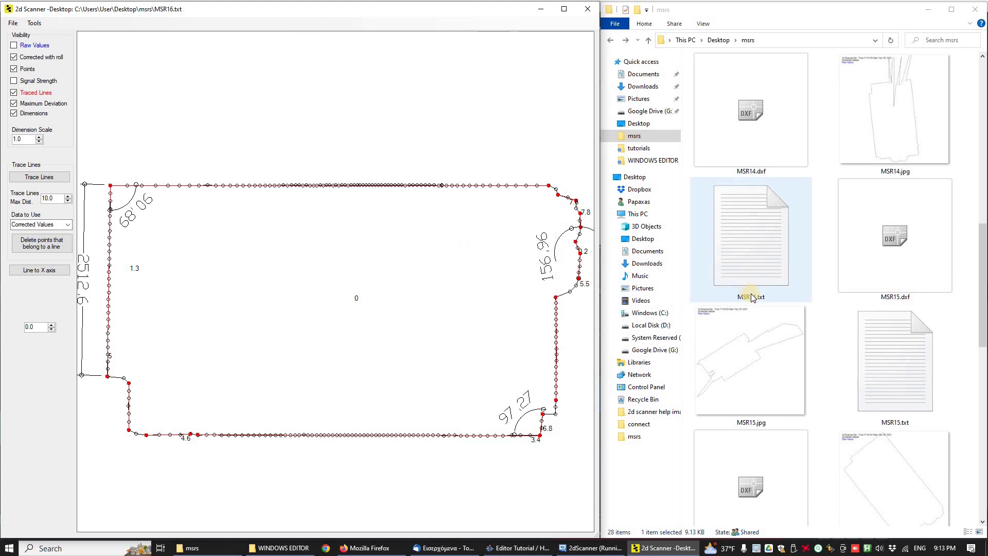
pyautogui.scroll(-1, 762, 301)
pyautogui.scroll(-3, 759, 232)
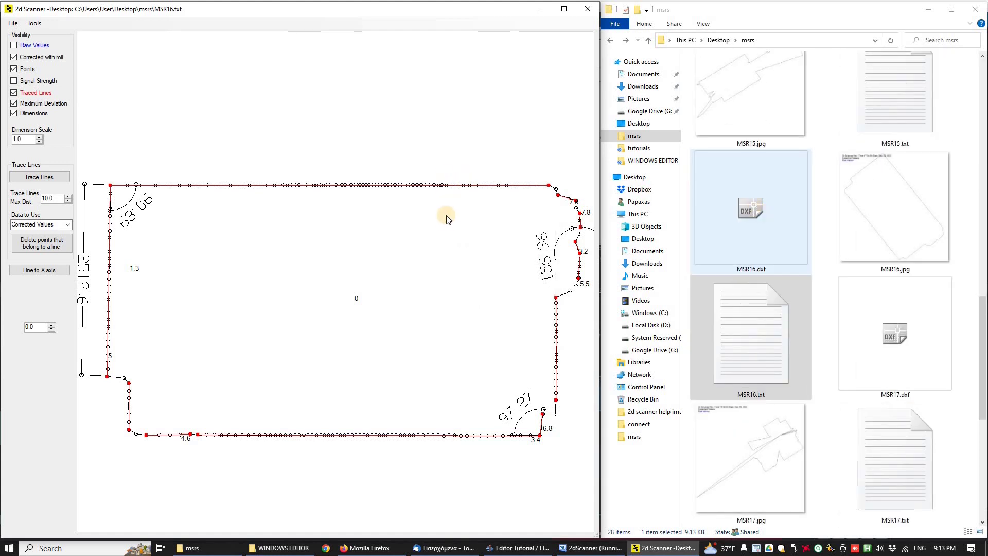
pyautogui.click(370, 223)
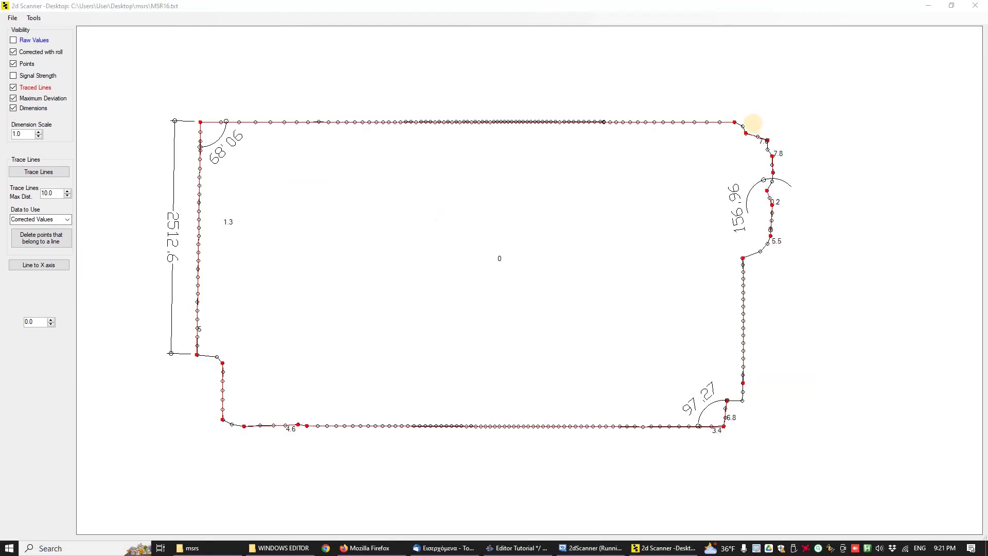
# - Delete the stray points along MSR16's right wall
pyautogui.moveTo(752, 113); pyautogui.dragTo(809, 253)
pyautogui.press('Delete')
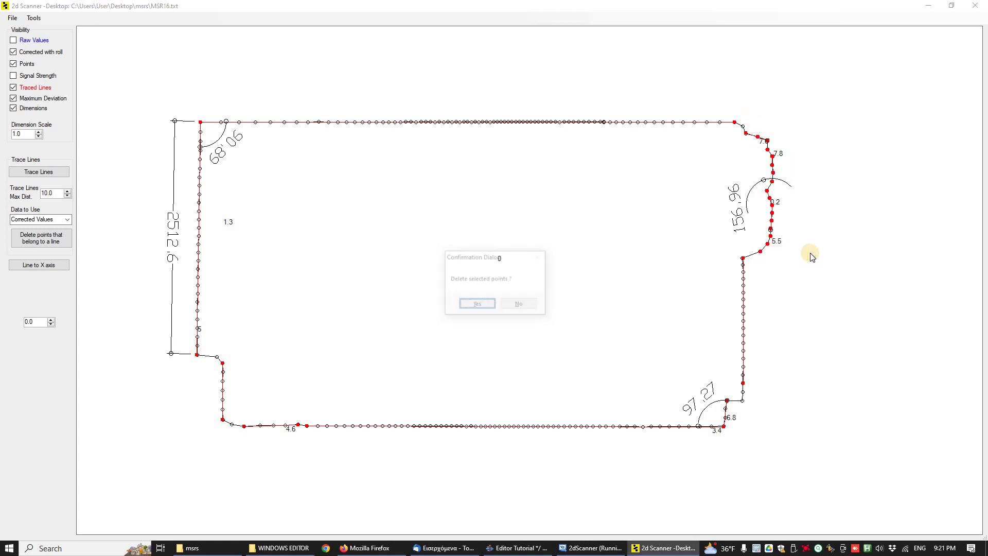
pyautogui.press('Return')
# - Delete the stray bottom points and re-trace the outline to 5859.8 top and 5410 bottom
pyautogui.scroll(4, 738, 413)
pyautogui.moveTo(548, 400); pyautogui.dragTo(816, 437)
pyautogui.scroll(2, 342, 426)
pyautogui.click(49, 174)
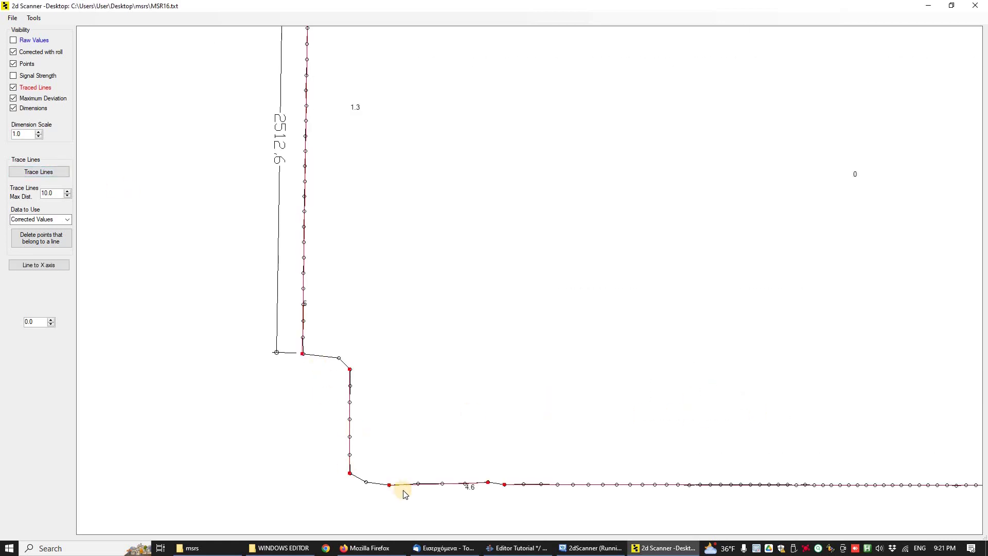
pyautogui.scroll(2, 403, 490)
pyautogui.moveTo(347, 446); pyautogui.dragTo(565, 504)
pyautogui.press('Delete')
pyautogui.press('Return')
pyautogui.scroll(-5, 338, 211)
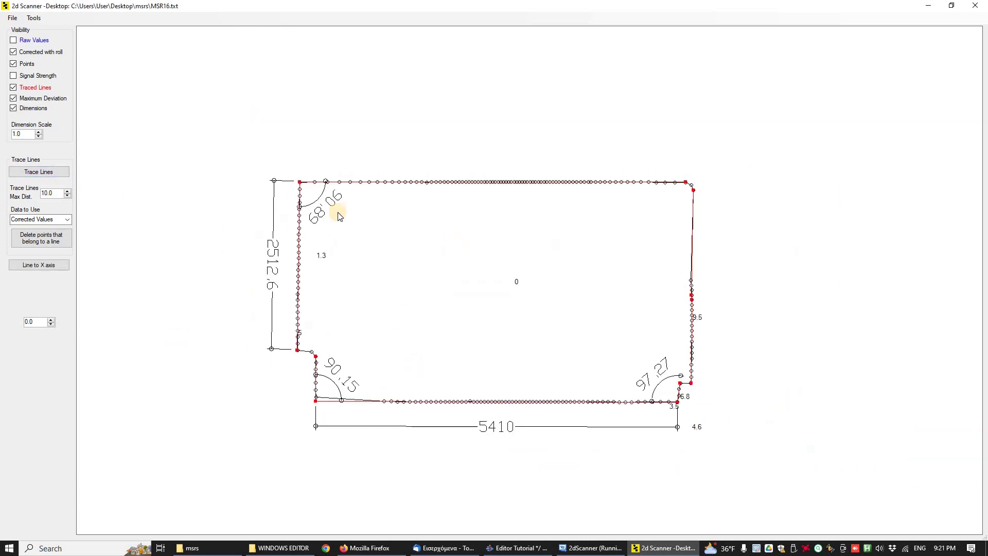
pyautogui.click(39, 172)
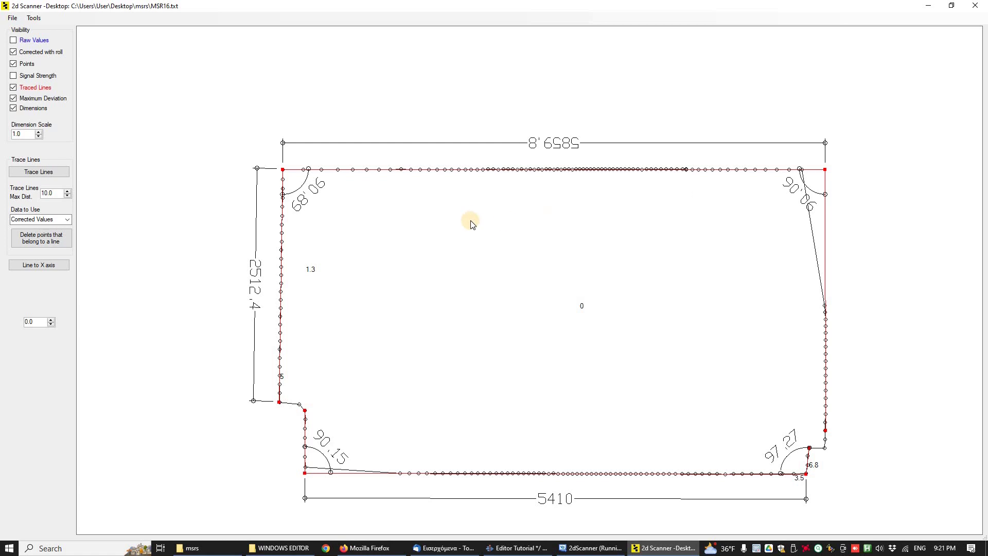
# - Export the visible MSR16 drawing over MSR16.dxf and open the result in AutoCAD
pyautogui.scroll(-3, 474, 217)
pyautogui.scroll(3, 637, 290)
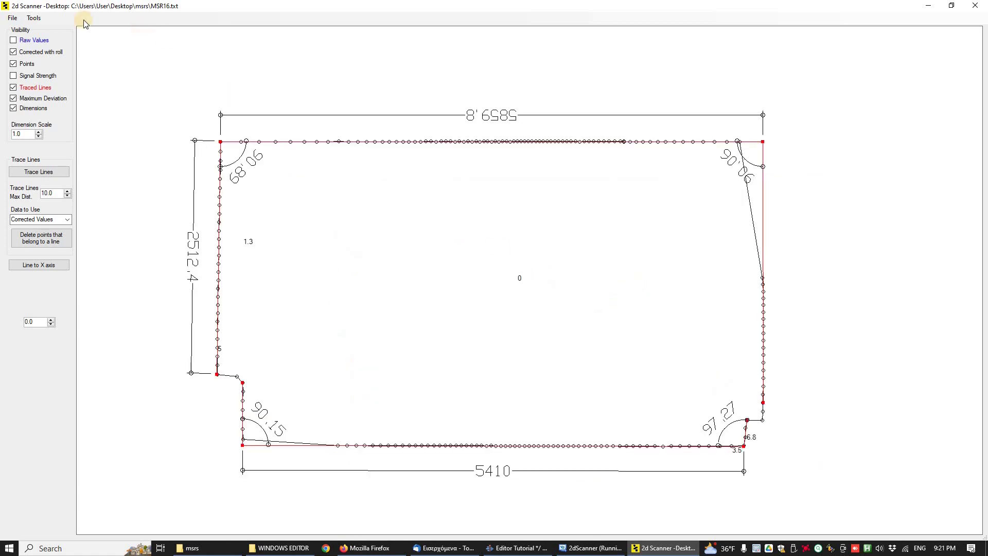
pyautogui.click(13, 18)
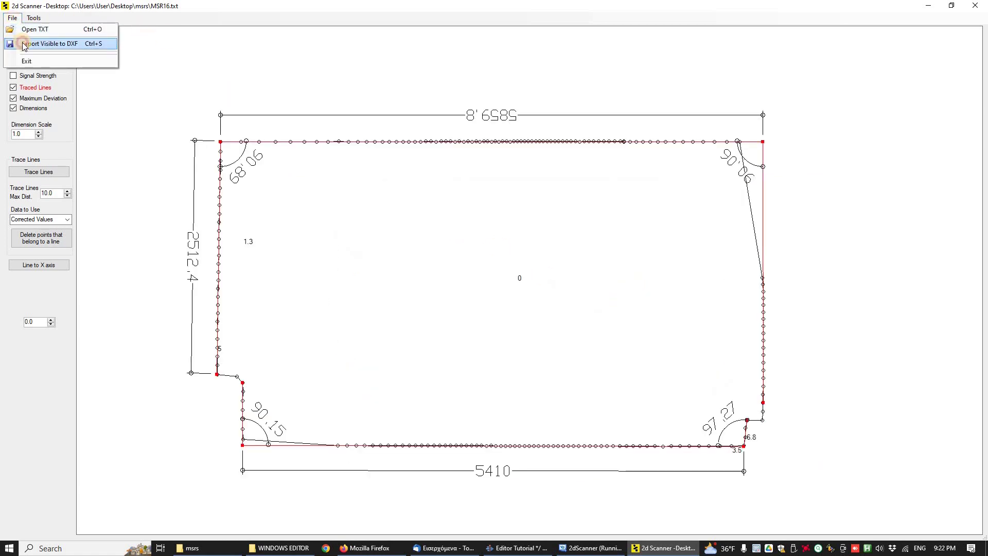
pyautogui.click(23, 44)
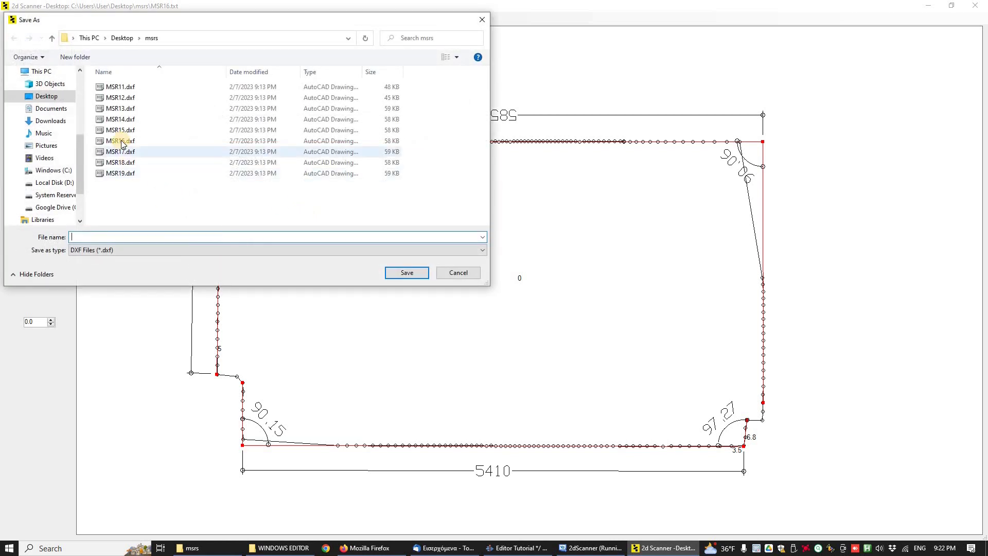
pyautogui.click(120, 140)
pyautogui.click(406, 272)
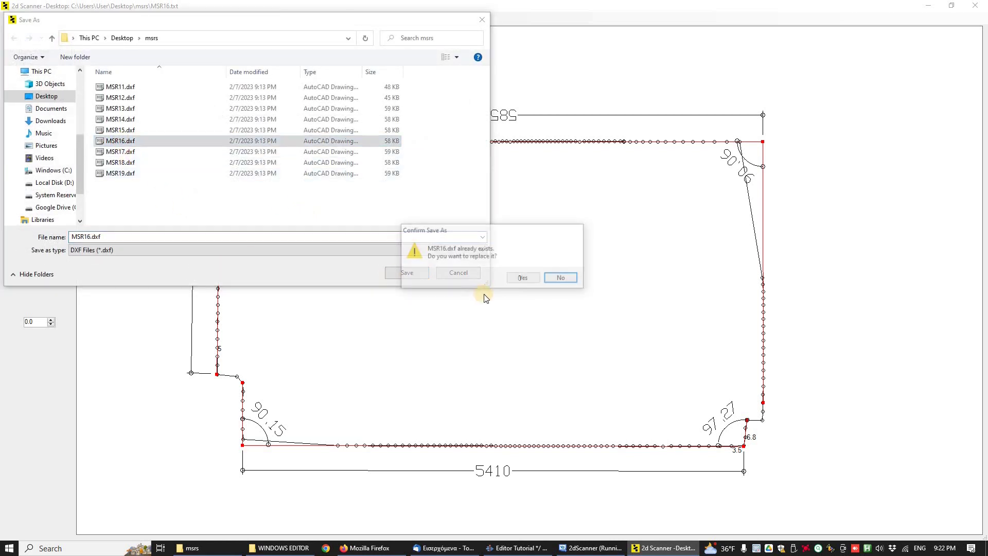
pyautogui.click(523, 278)
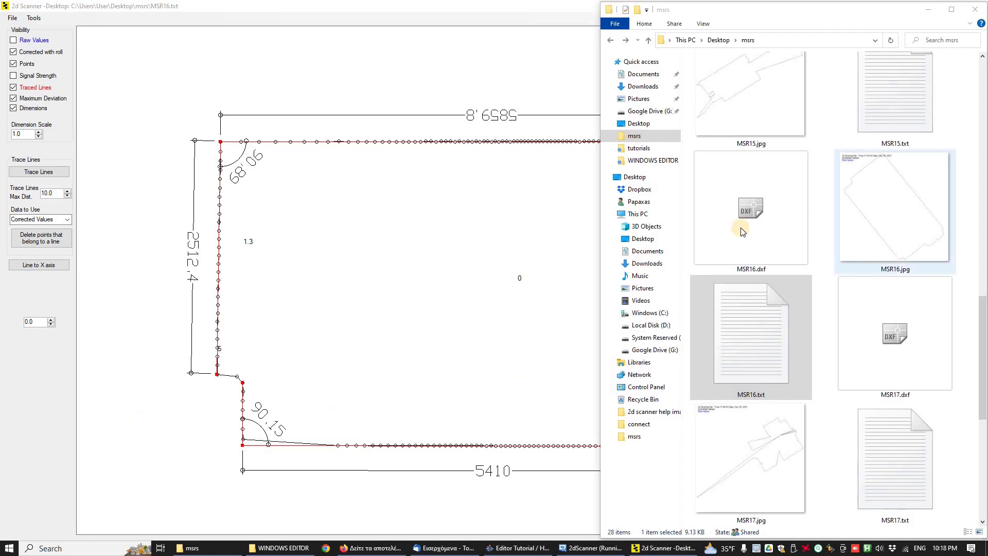
pyautogui.doubleClick(740, 227)
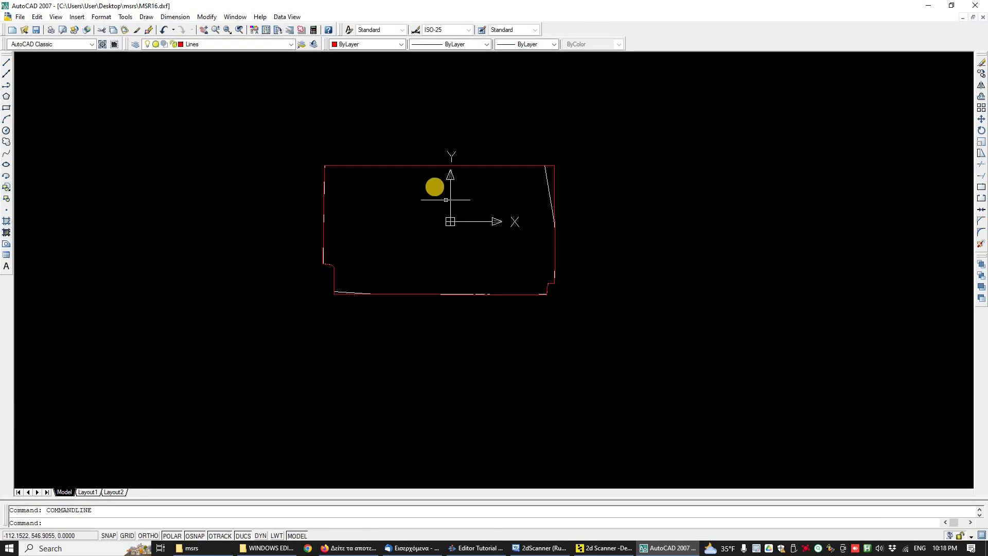
# - Select the outline and the Corrected Points polyline, then browse the layer list down to Raw Points
pyautogui.scroll(3, 434, 187)
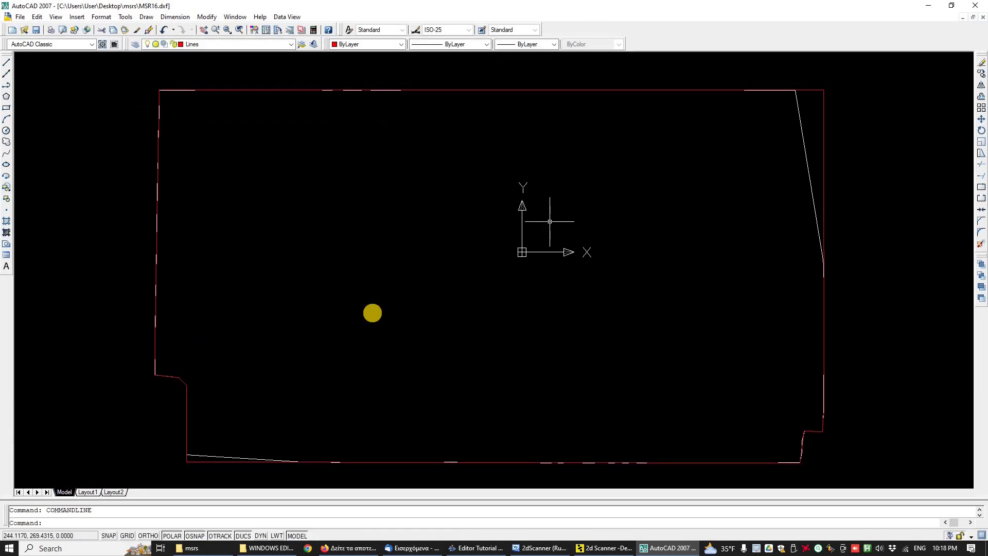
pyautogui.scroll(-2, 550, 221)
pyautogui.scroll(9, 326, 350)
pyautogui.scroll(-4, 324, 397)
pyautogui.click(328, 442)
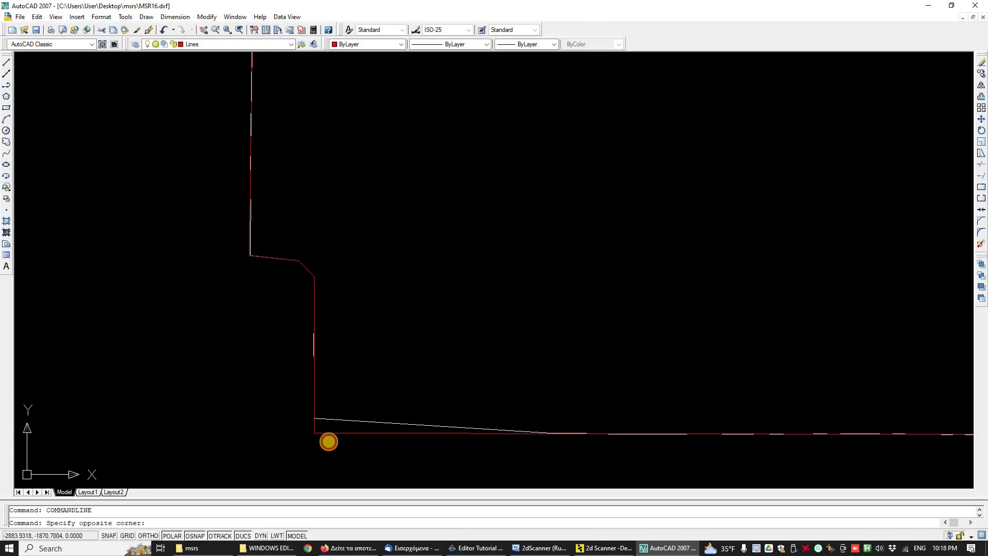
pyautogui.click(298, 390)
pyautogui.scroll(-3, 298, 397)
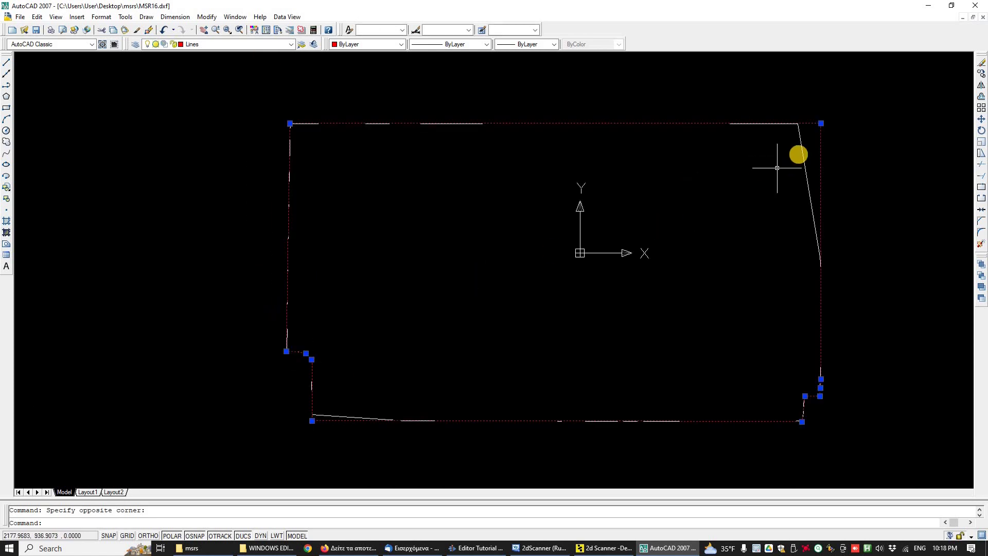
pyautogui.click(801, 149)
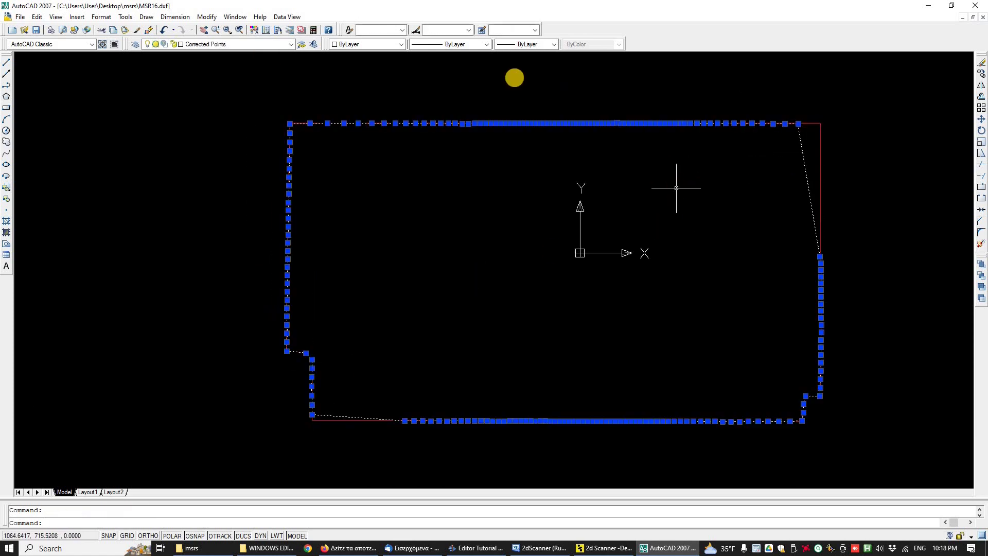
pyautogui.press('Escape')
pyautogui.click(270, 45)
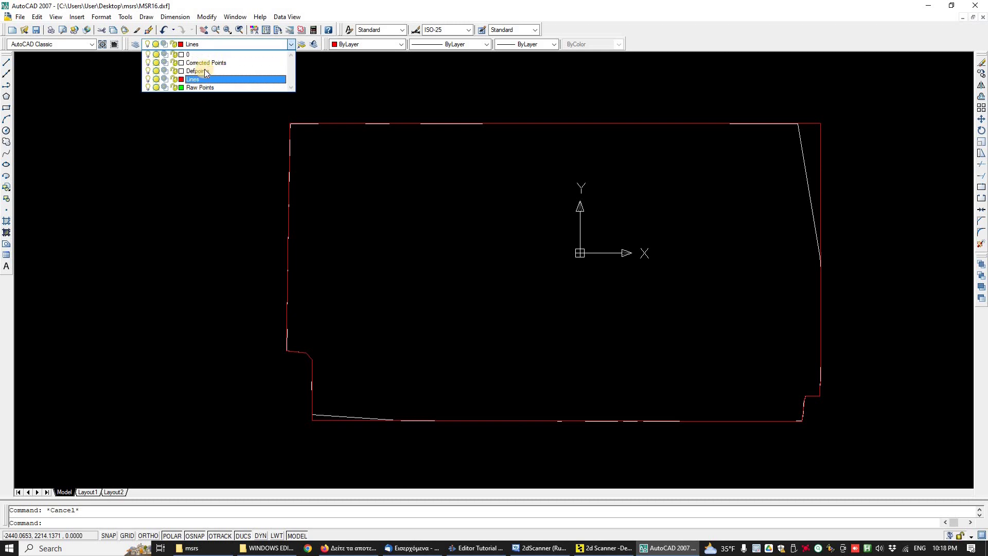
pyautogui.press('Down')
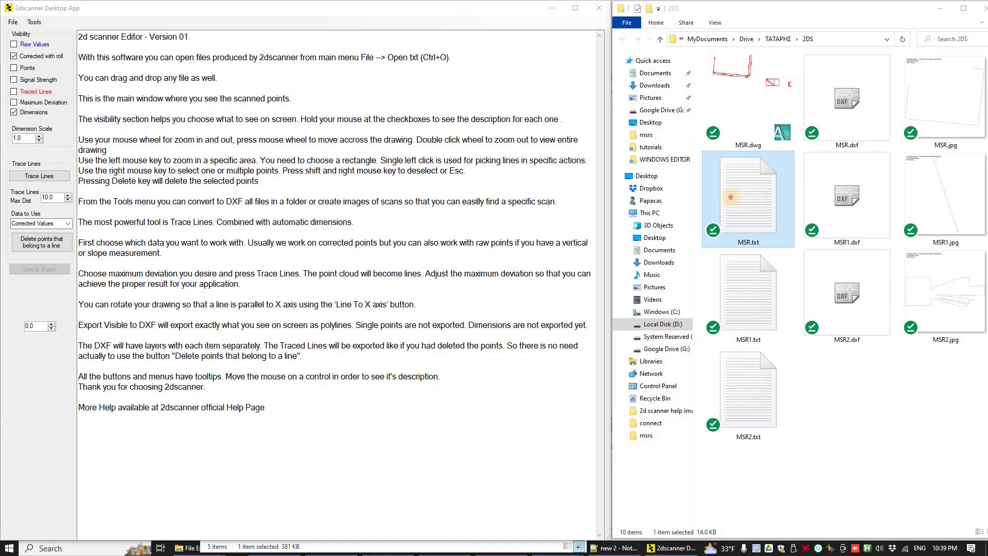
# - Turn on Raw Values and zoom into the lower-left corner to compare raw and corrected wall traces
pyautogui.click(14, 45)
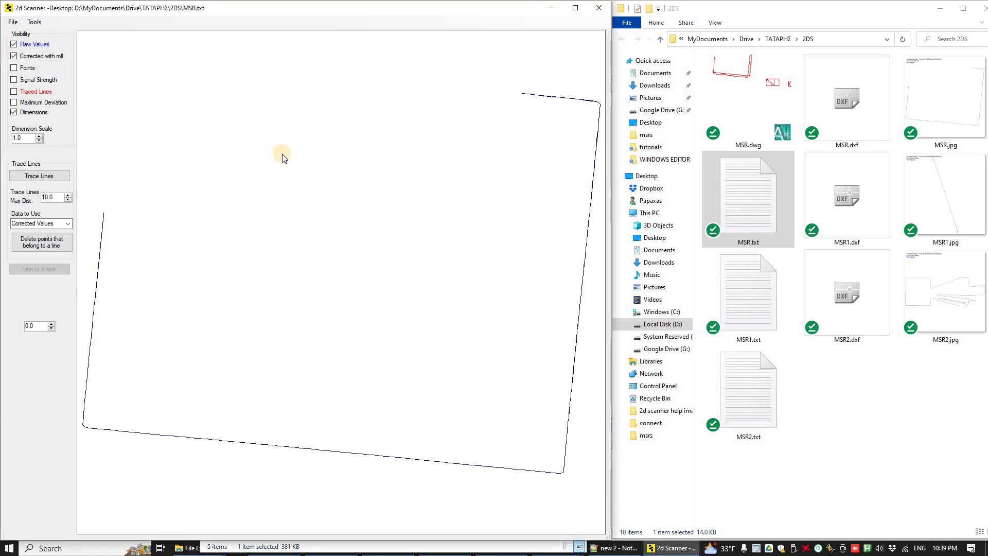
pyautogui.scroll(3, 195, 312)
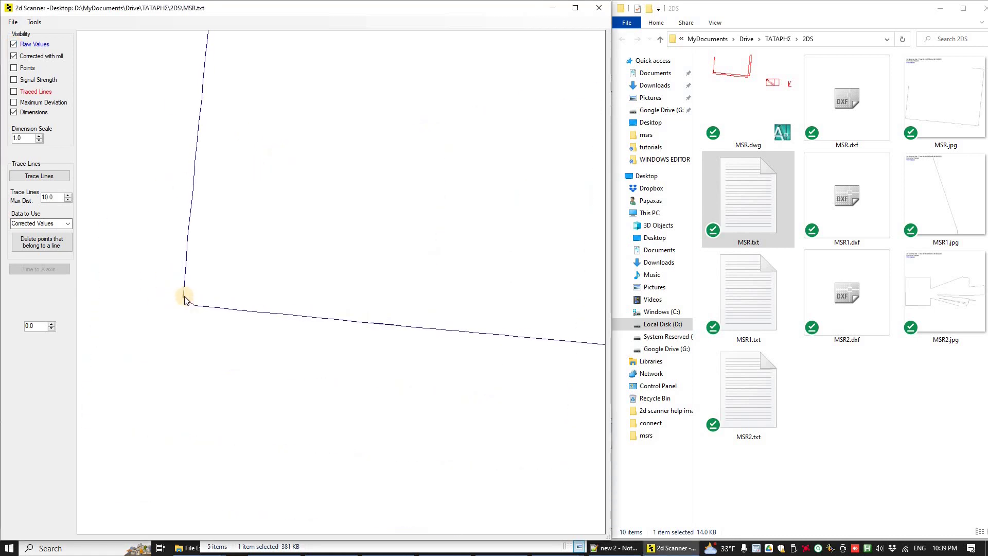
pyautogui.moveTo(295, 328); pyautogui.dragTo(404, 402)
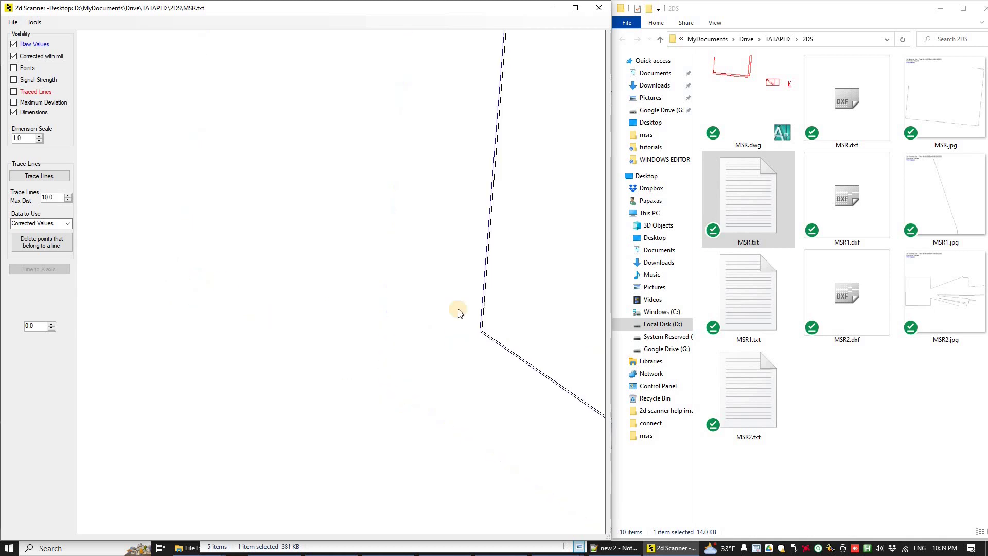
pyautogui.moveTo(460, 303); pyautogui.dragTo(521, 346)
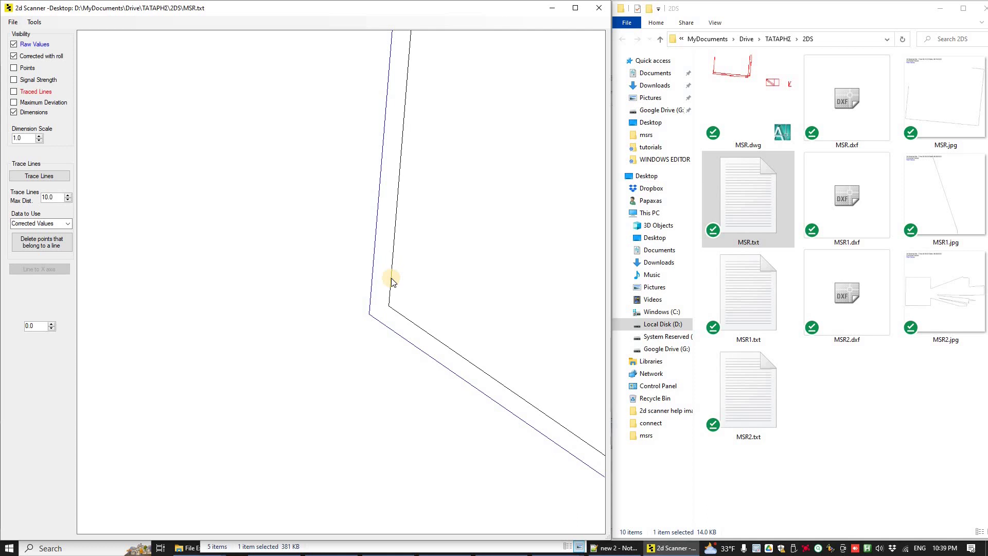
pyautogui.rightClick(377, 309)
pyautogui.click(736, 193)
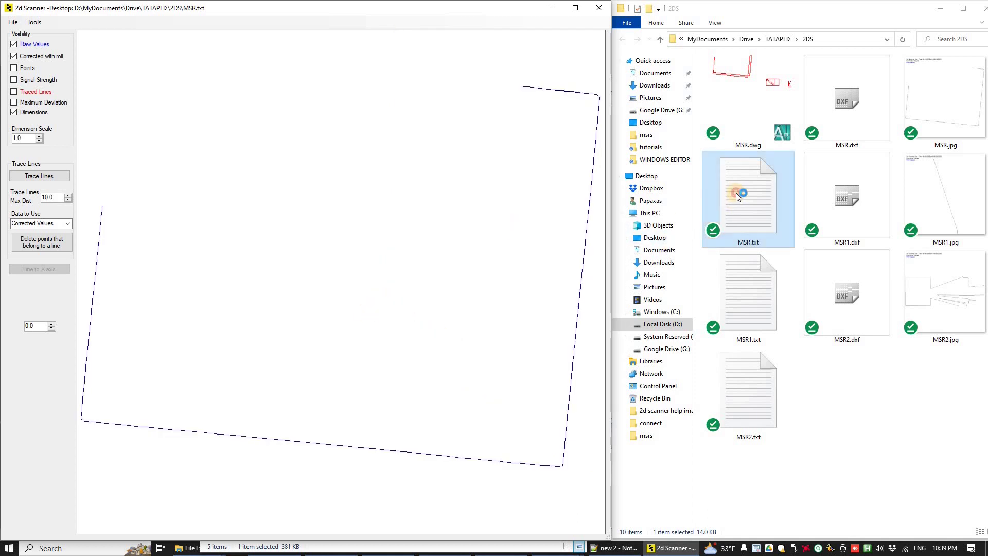
# - Change the first data line's roll value in MSR.txt from -1.57 to 9 and save
pyautogui.doubleClick(736, 192)
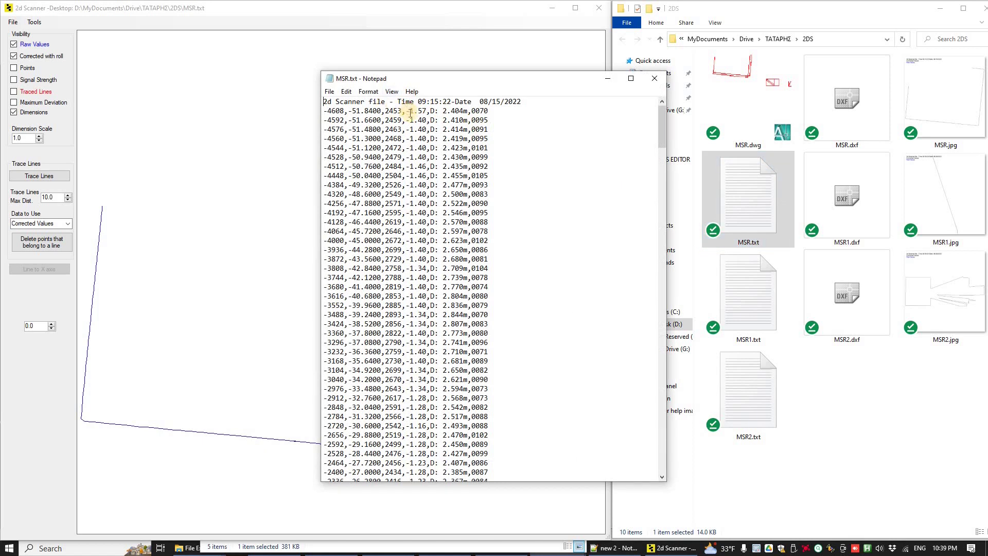
pyautogui.click(410, 278)
pyautogui.rightClick(413, 322)
pyautogui.click(409, 113)
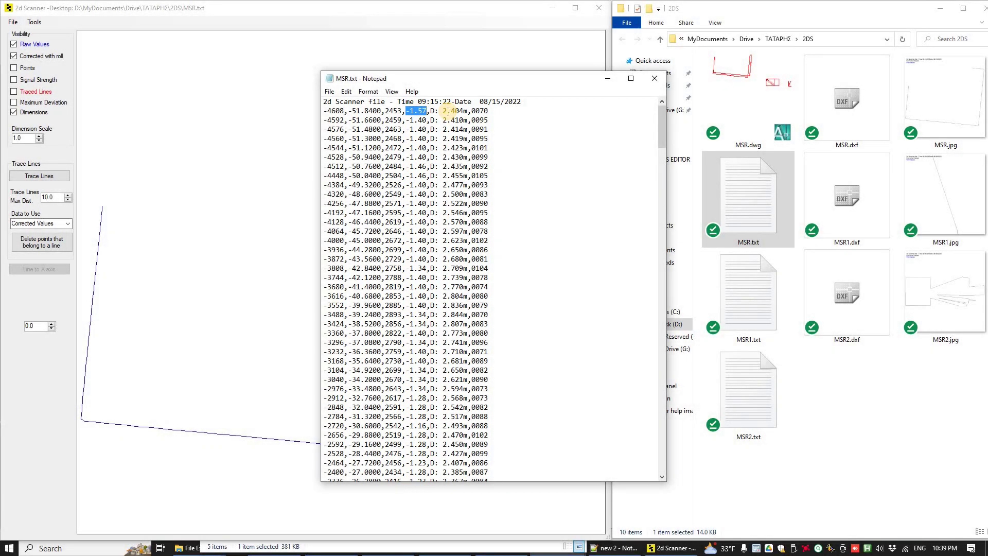
pyautogui.write('9')
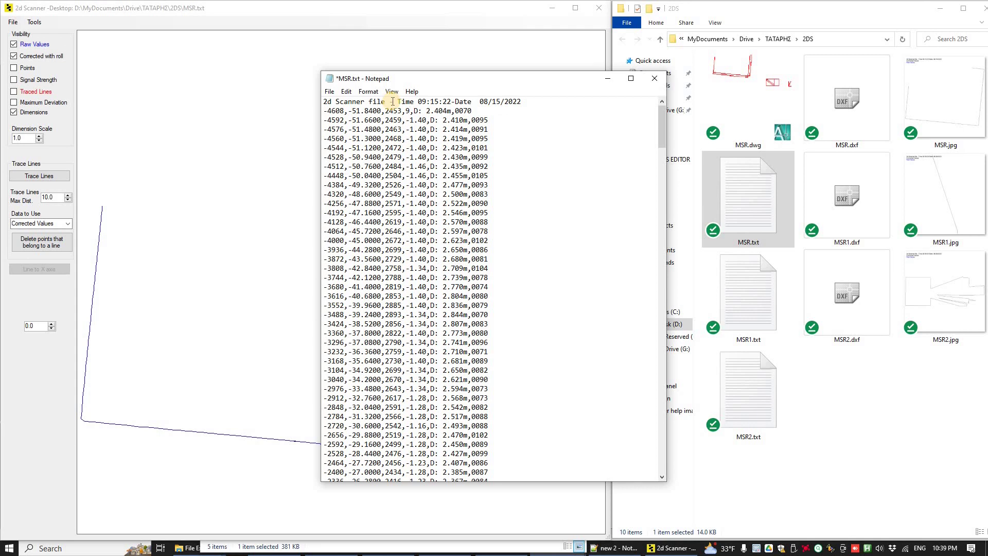
pyautogui.hotkey('ctrl', 's')
# - Close Notepad and reload the edited MSR.txt onto the scanner canvas
pyautogui.click(654, 78)
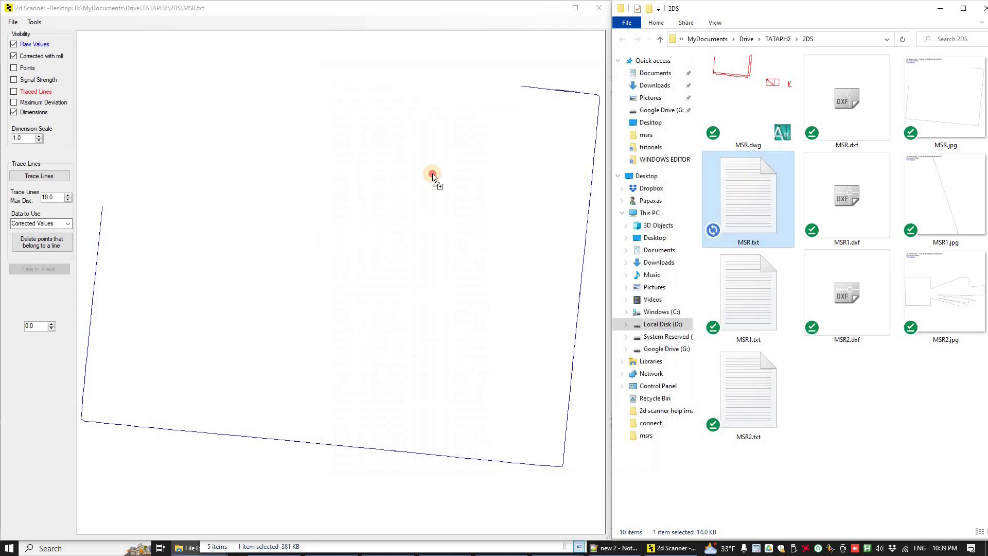
pyautogui.moveTo(433, 175); pyautogui.dragTo(433, 175)
pyautogui.scroll(2, 523, 95)
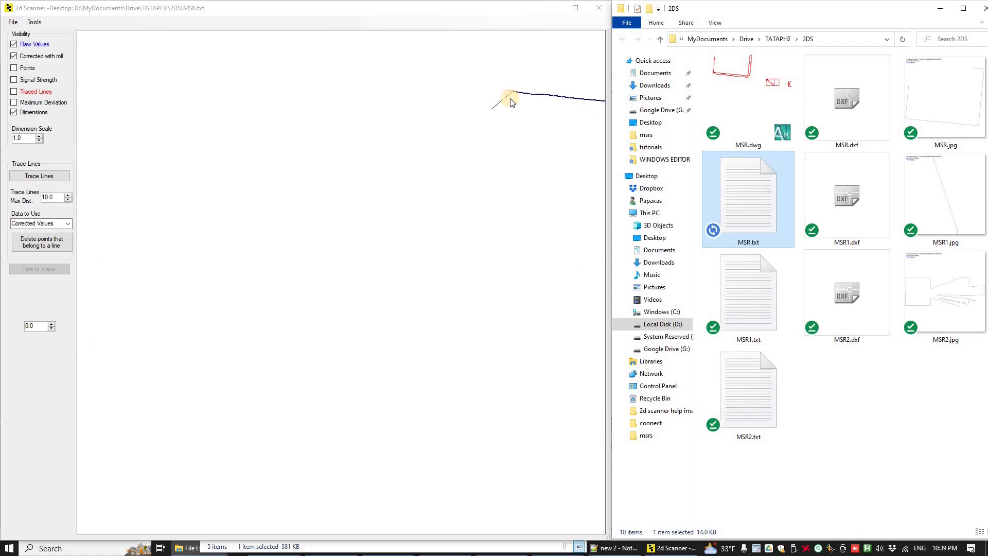
pyautogui.scroll(1, 502, 95)
# - Replace every -1.4 roll value in MSR.txt with 9, then reload the file into the scanner
pyautogui.click(755, 191)
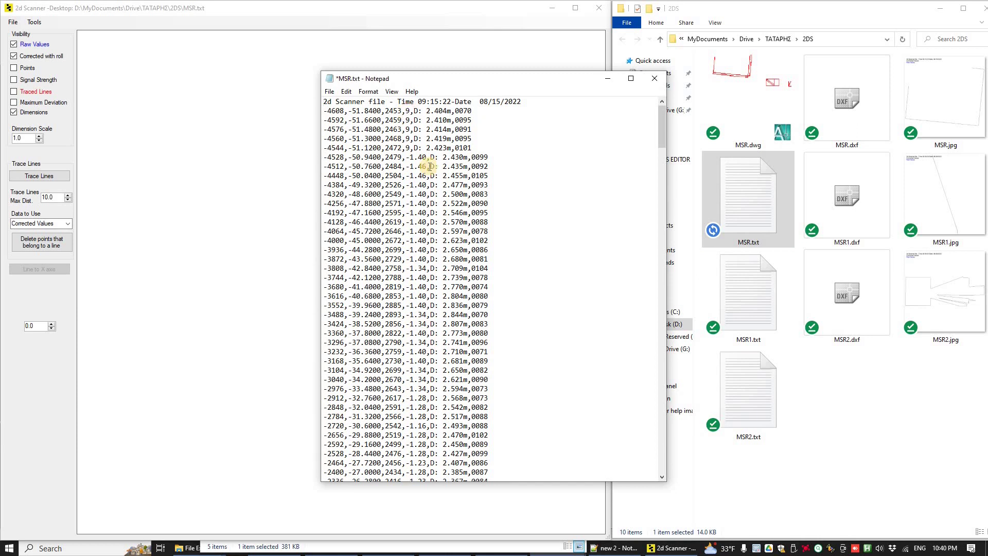
pyautogui.hotkey('ctrl', 'h')
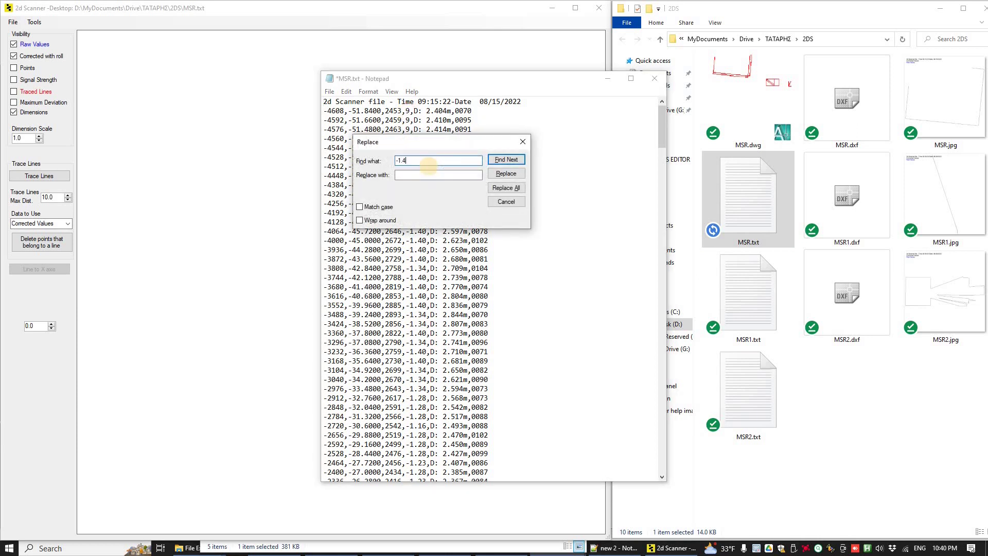
pyautogui.write('9')
pyautogui.click(505, 186)
pyautogui.click(654, 78)
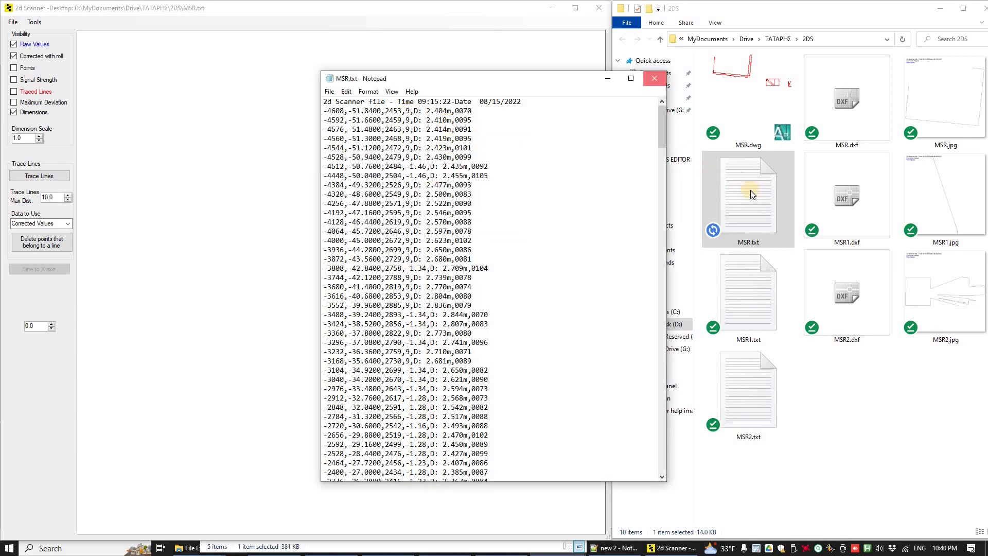
pyautogui.moveTo(750, 190); pyautogui.dragTo(353, 181)
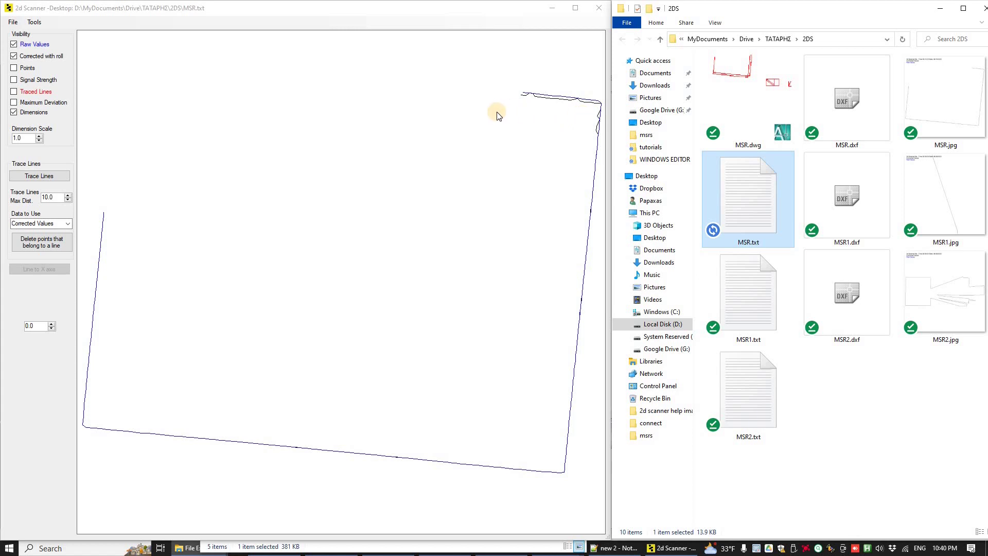
pyautogui.scroll(5, 503, 98)
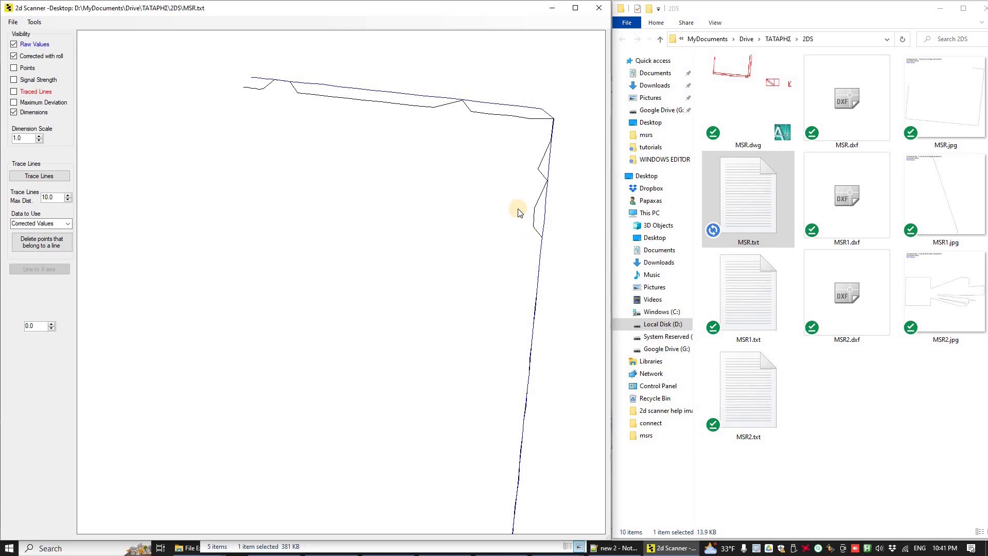
pyautogui.scroll(1, 485, 199)
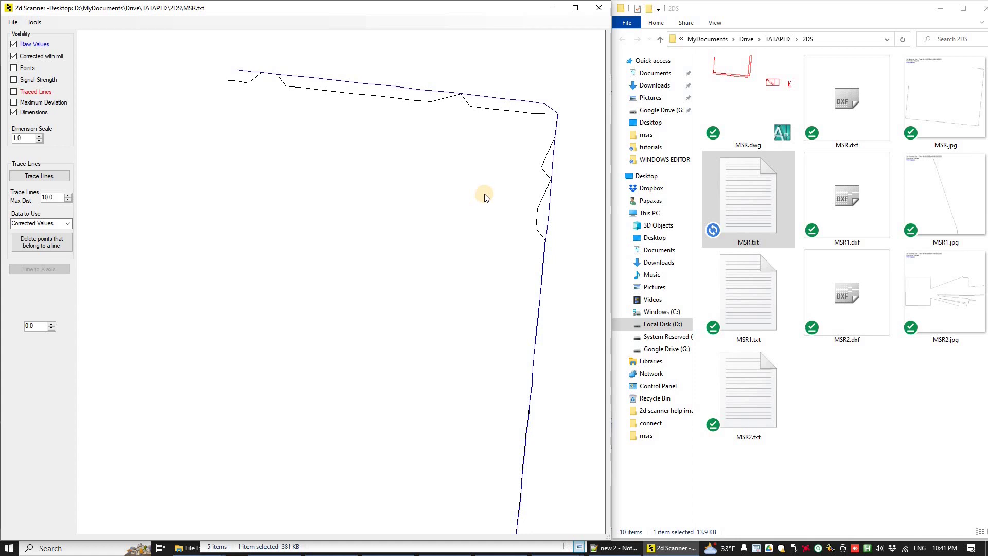
pyautogui.scroll(-4, 473, 191)
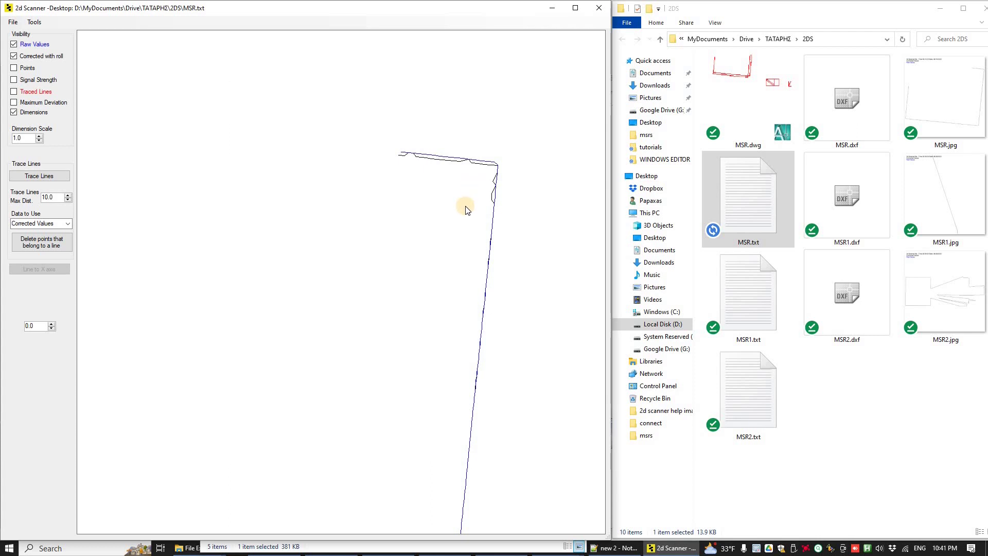
pyautogui.moveTo(464, 205); pyautogui.dragTo(425, 107)
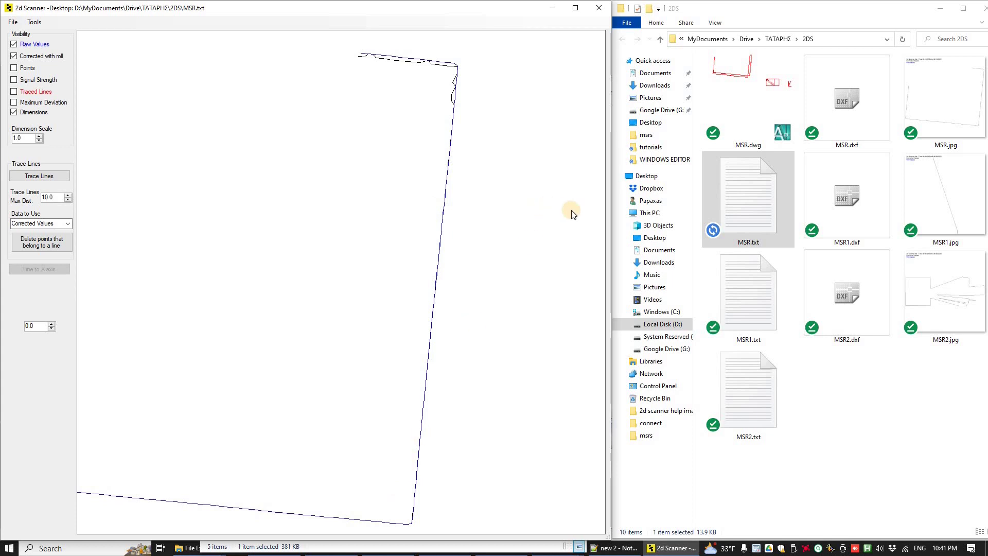
pyautogui.click(425, 181)
pyautogui.scroll(-4, 466, 252)
pyautogui.scroll(3, 406, 230)
pyautogui.moveTo(474, 311); pyautogui.dragTo(479, 162)
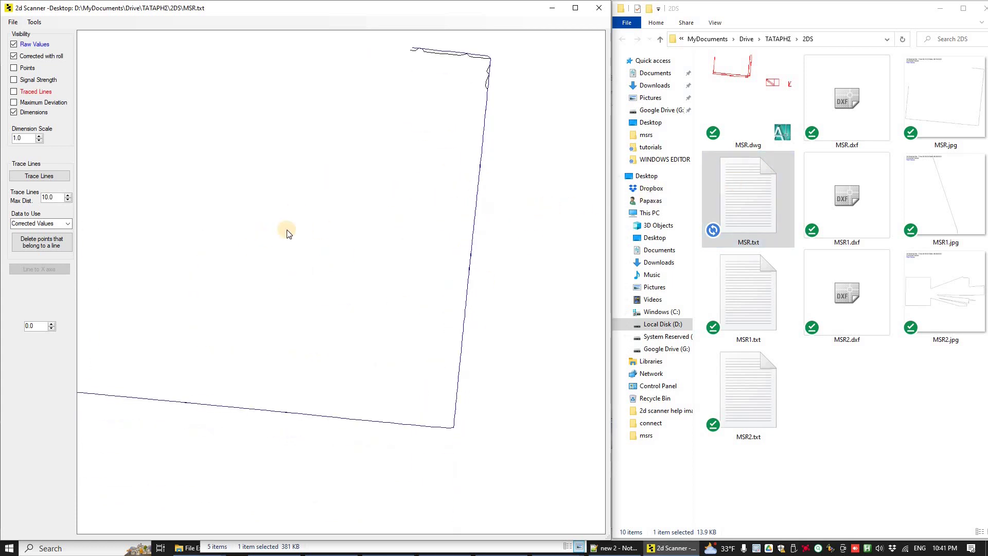
pyautogui.moveTo(286, 231); pyautogui.dragTo(320, 221)
pyautogui.scroll(-5, 337, 252)
pyautogui.scroll(4, 416, 253)
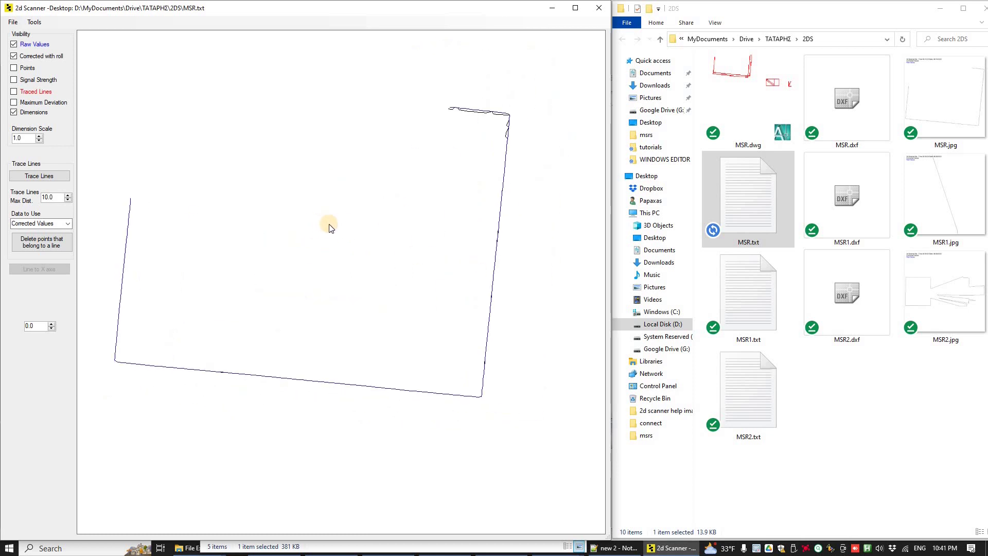